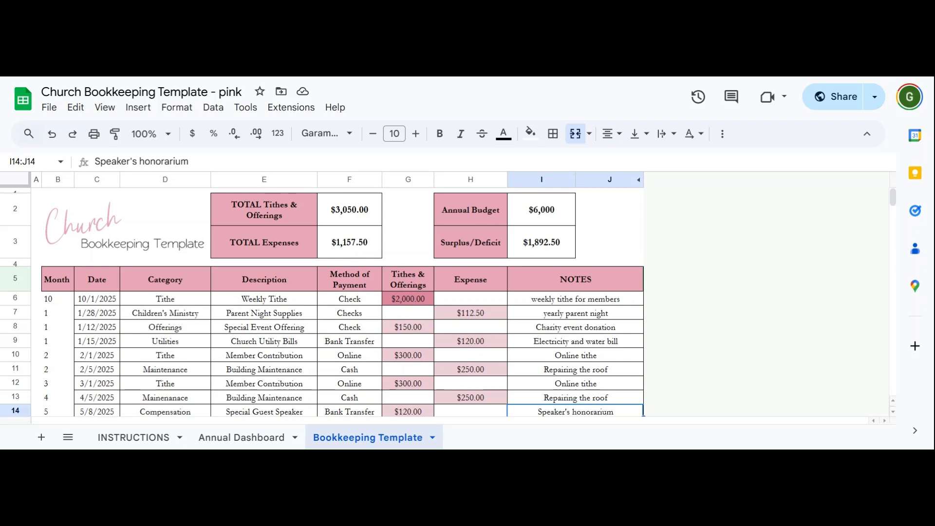
Step: Review the INSTRUCTIONS sheet, and look over the chart and monthly table on the Annual Dashboard sheet
left_click(151, 441)
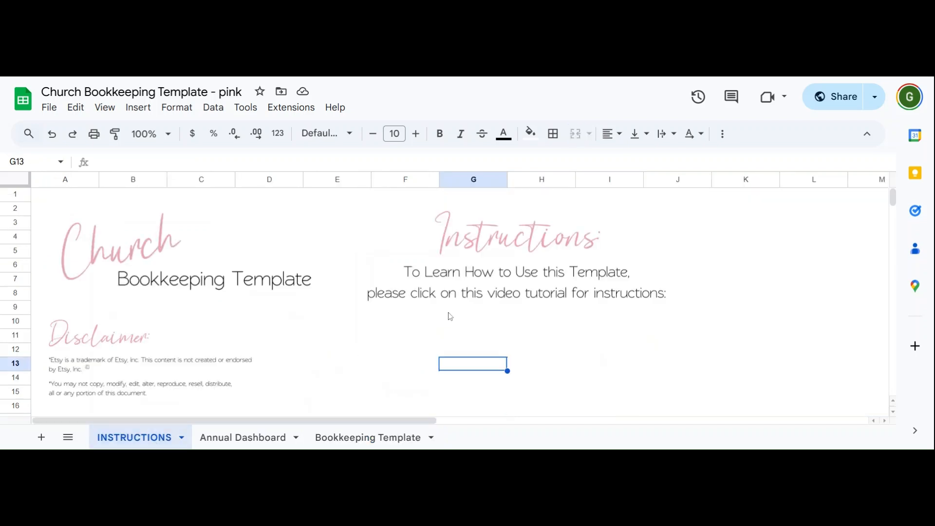
left_click(478, 355)
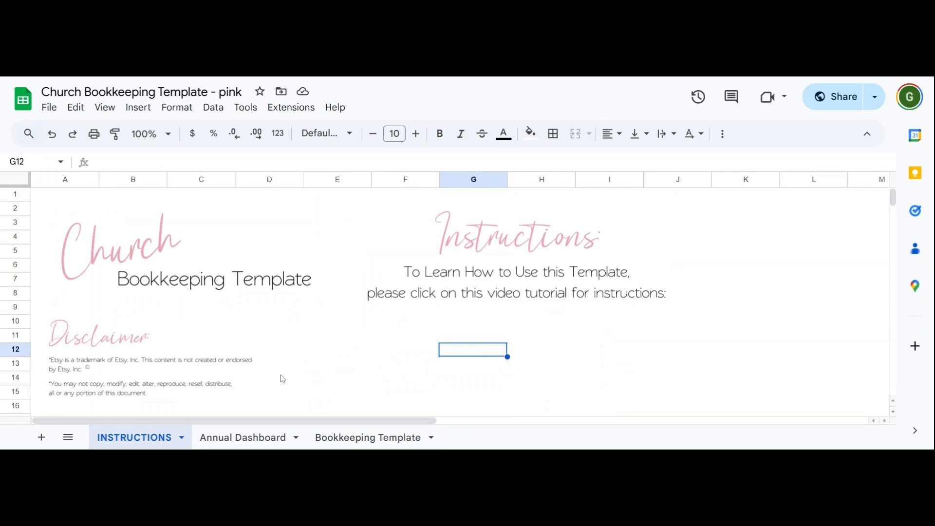
left_click(240, 441)
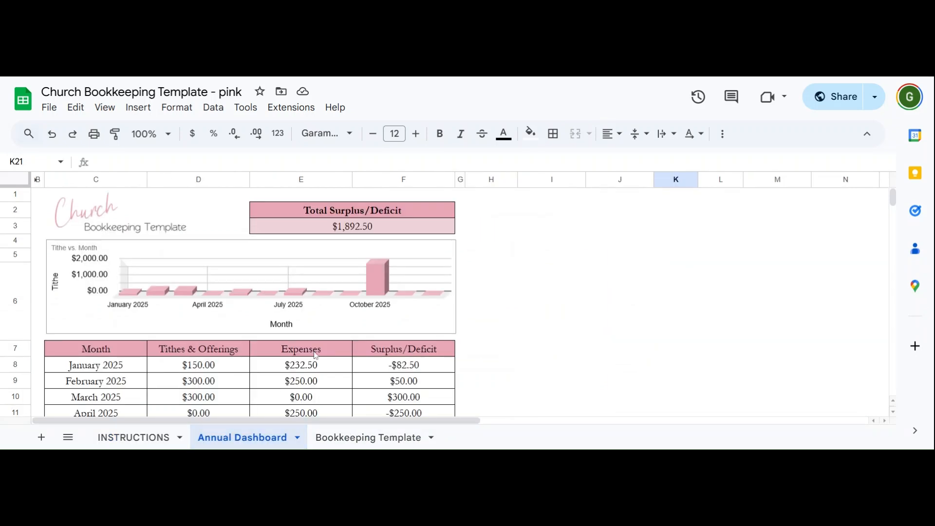
scroll(202, 397, "down", 5)
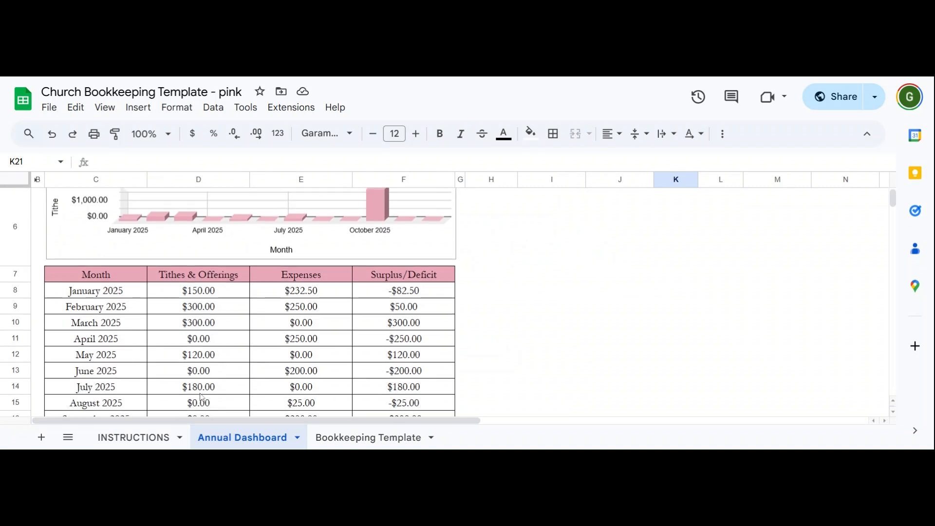
scroll(204, 399, "up", 5)
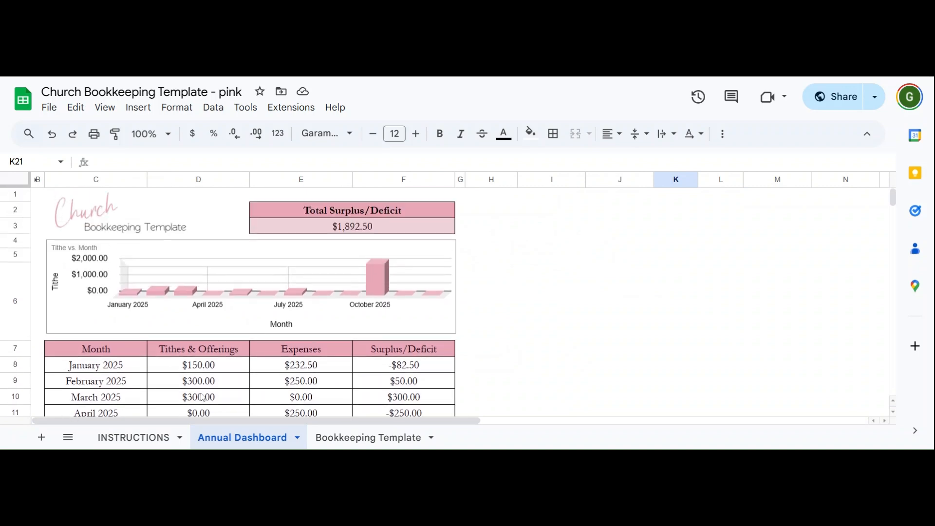
Step: Clear the first entry row of the Bookkeeping Template sheet, from the date through the notes (C6:J6)
left_click(335, 439)
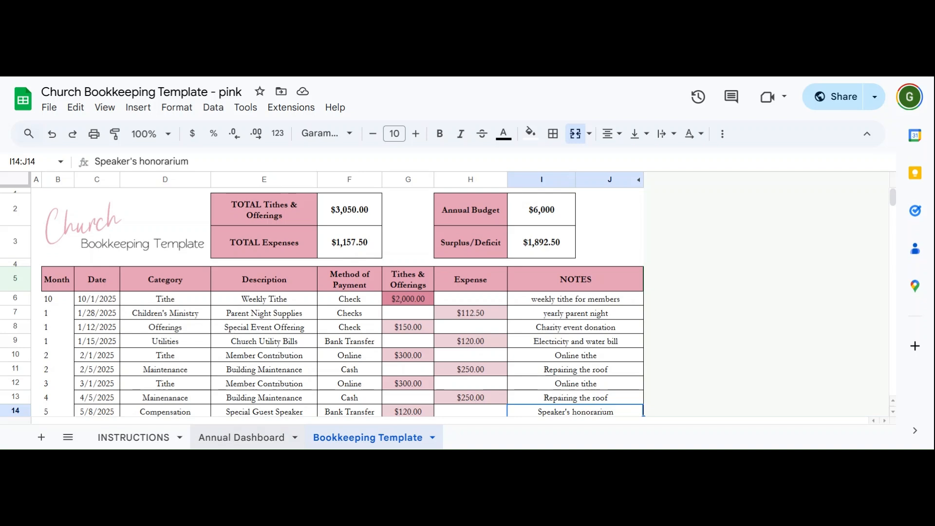
left_click_drag(97, 299, 633, 299)
key("Delete")
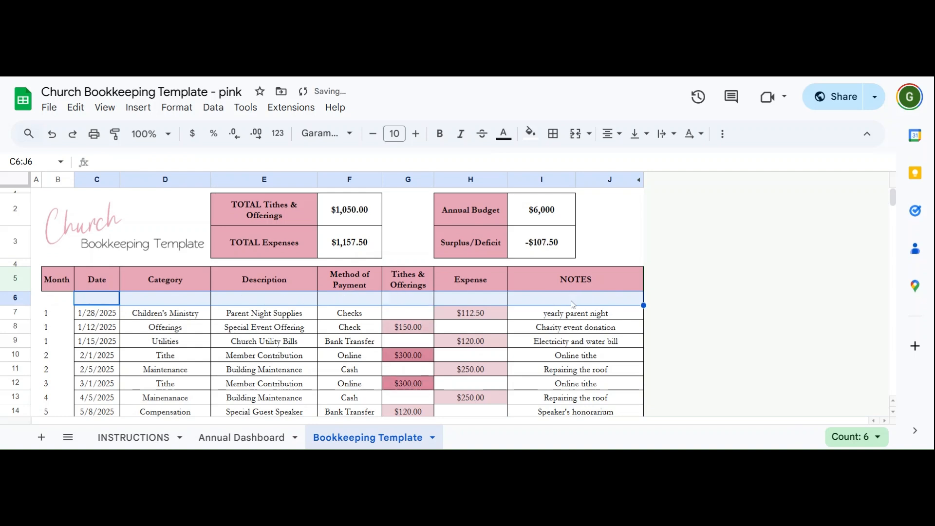
left_click(248, 331)
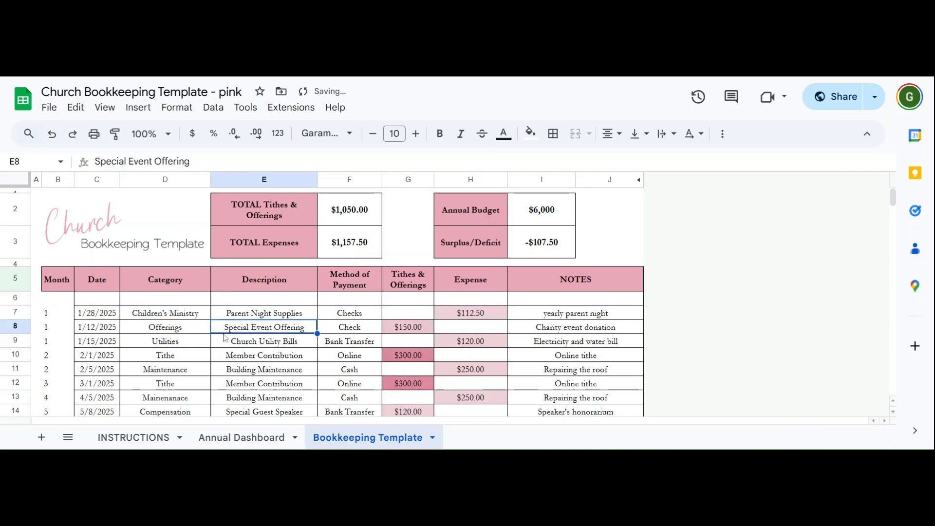
Step: Enter the date 2/6/2025 in the emptied row 6 and check the formula in its Month cell
left_click(92, 300)
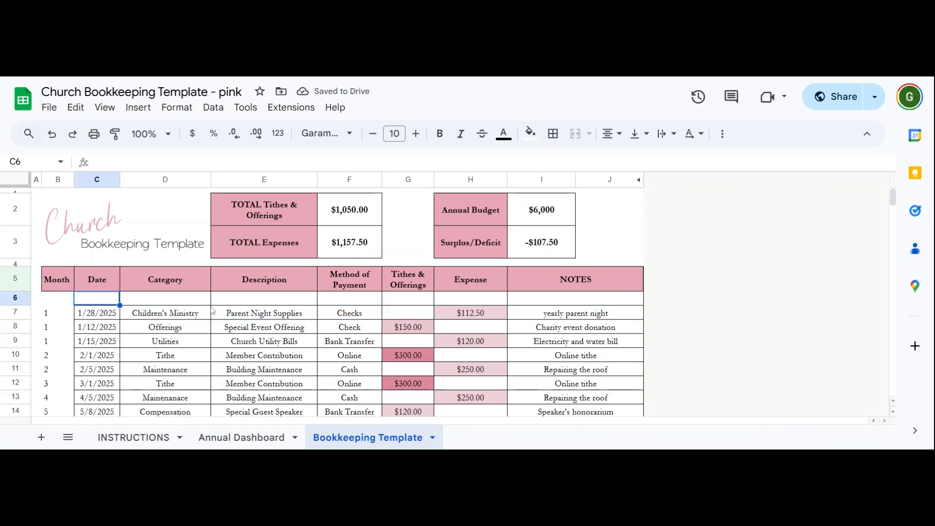
type("2/6/2025")
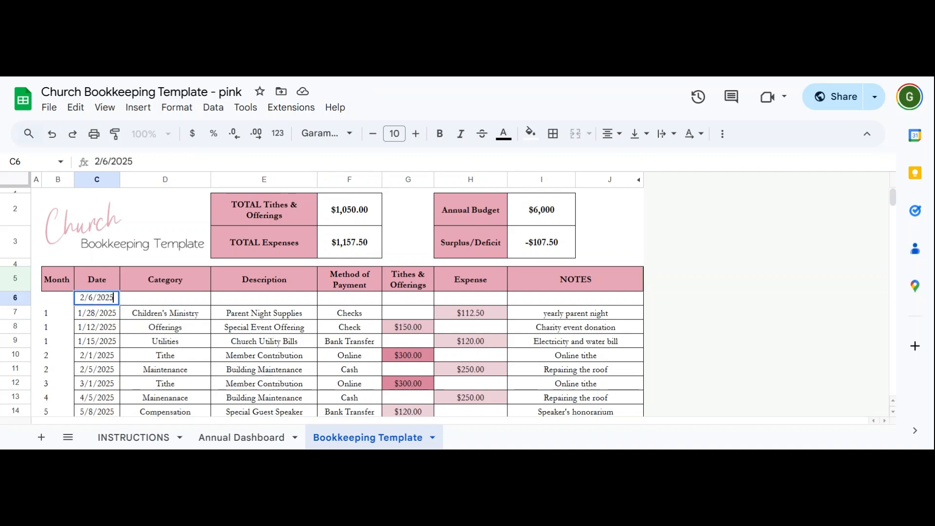
key("Return")
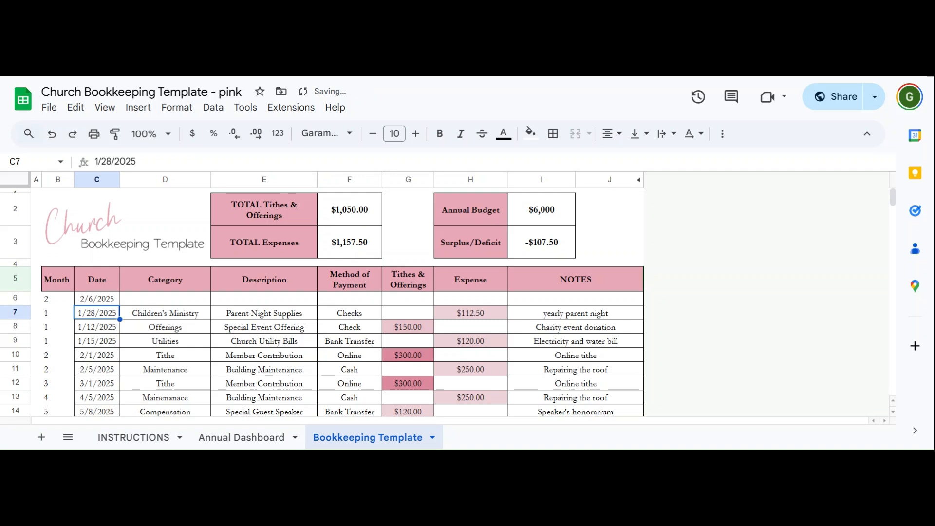
left_click(59, 303)
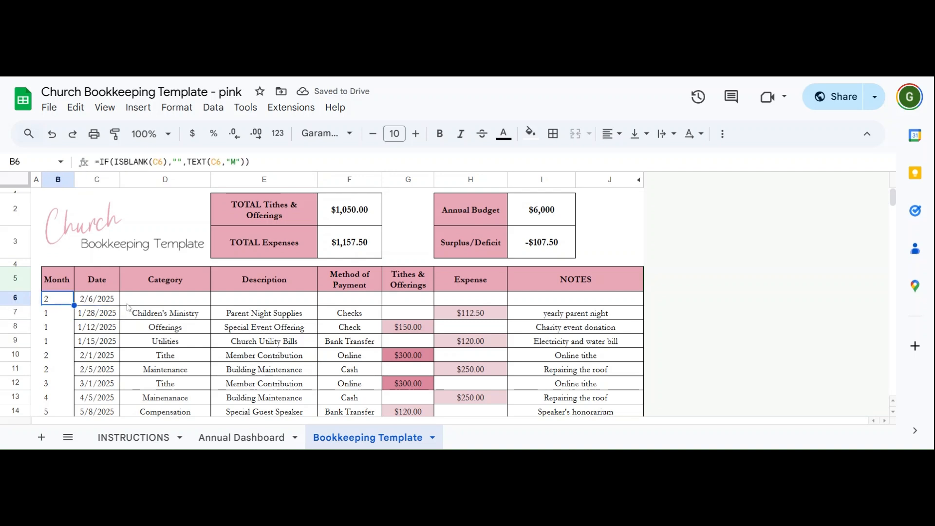
Step: Look over the existing categories and enter Supplies as the category of the row 6 entry
left_click(128, 301)
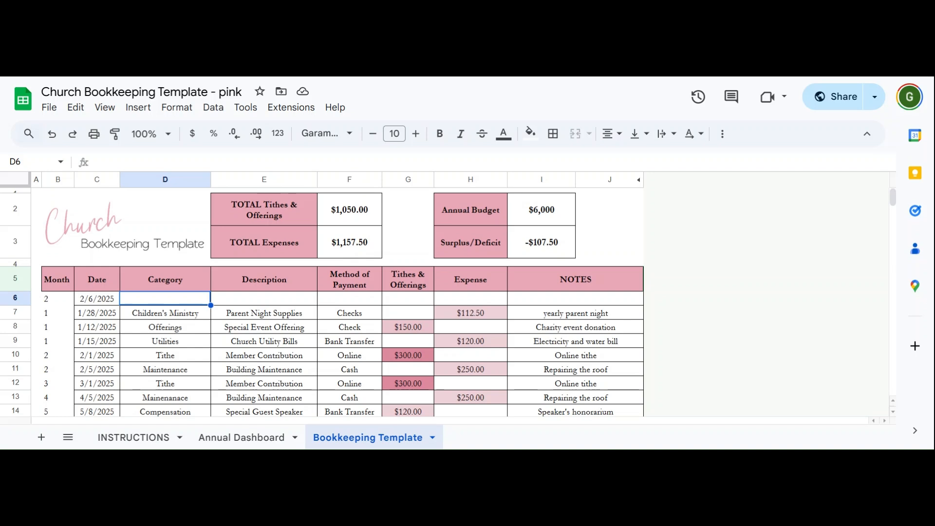
scroll(200, 346, "down", 3)
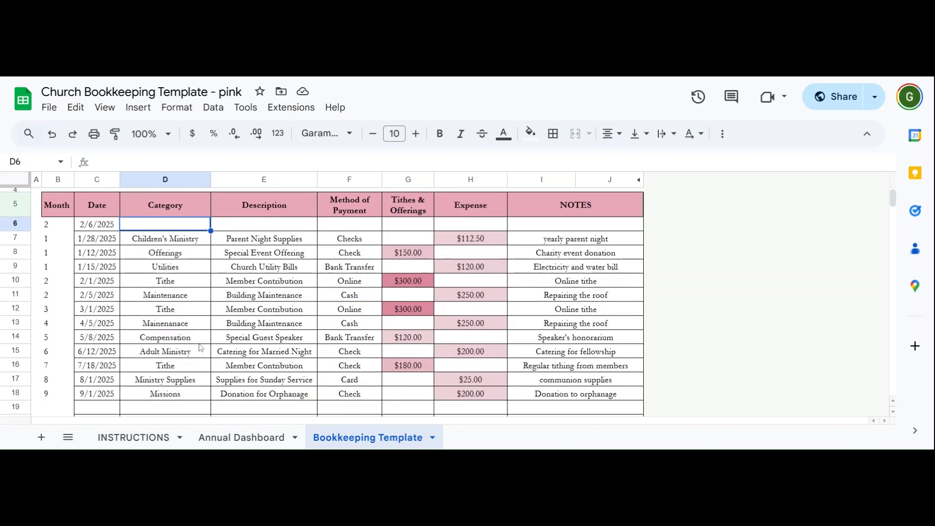
scroll(200, 346, "up", 1)
scroll(200, 347, "down", 1)
left_click_drag(167, 397, 155, 269)
left_click(184, 321)
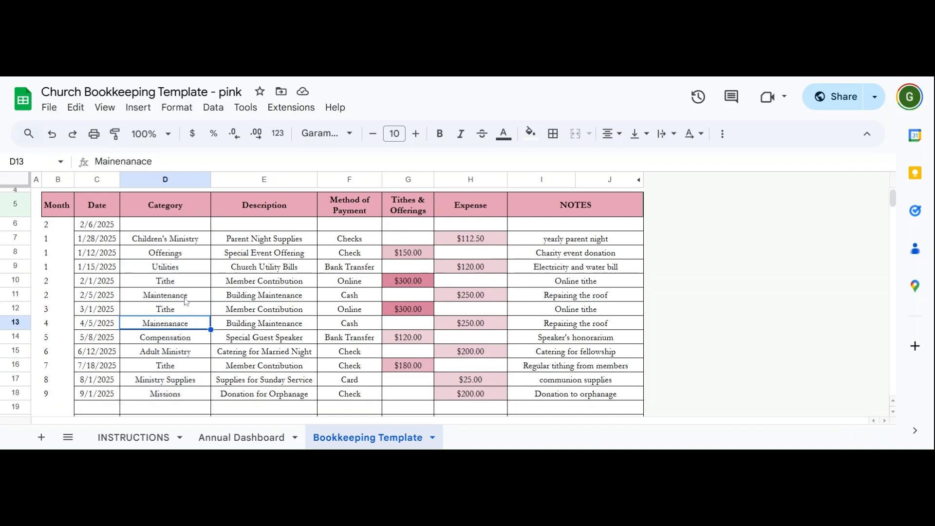
scroll(181, 268, "up", 1)
left_click(171, 250)
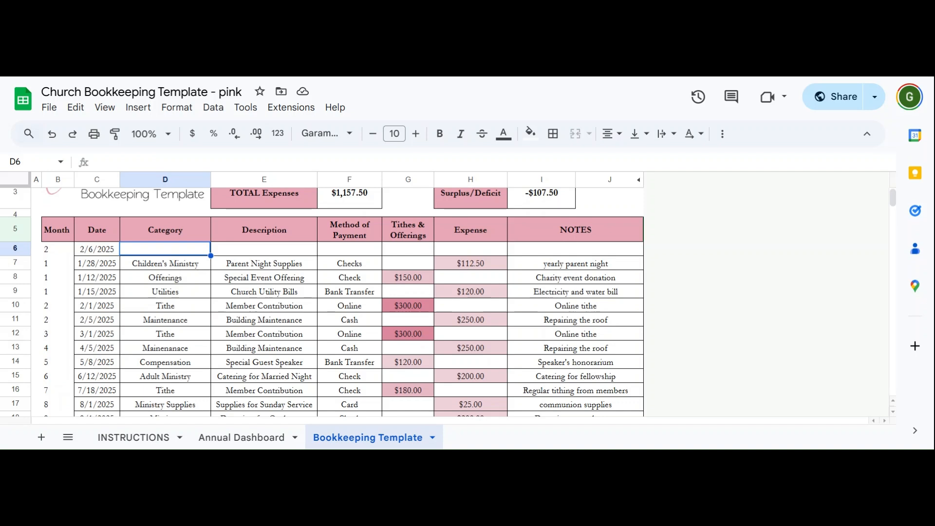
type("Sup")
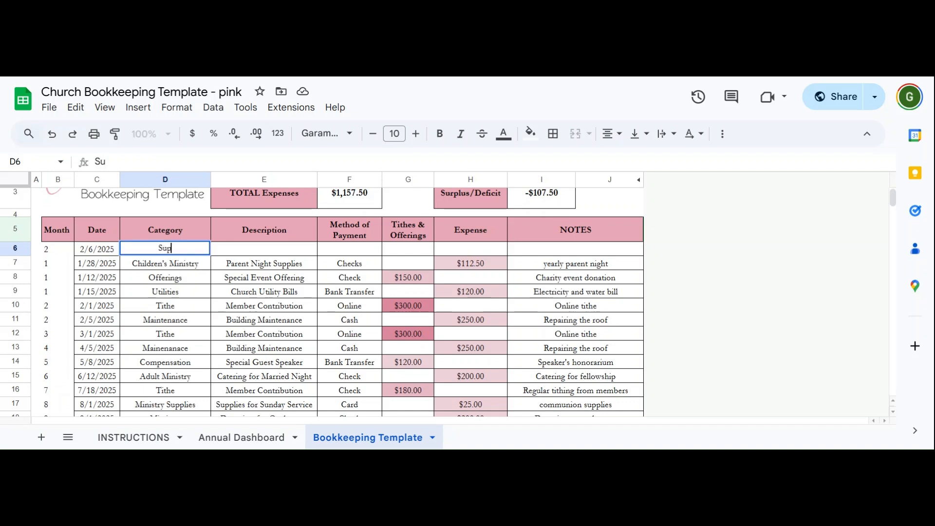
type("plies")
key("Tab")
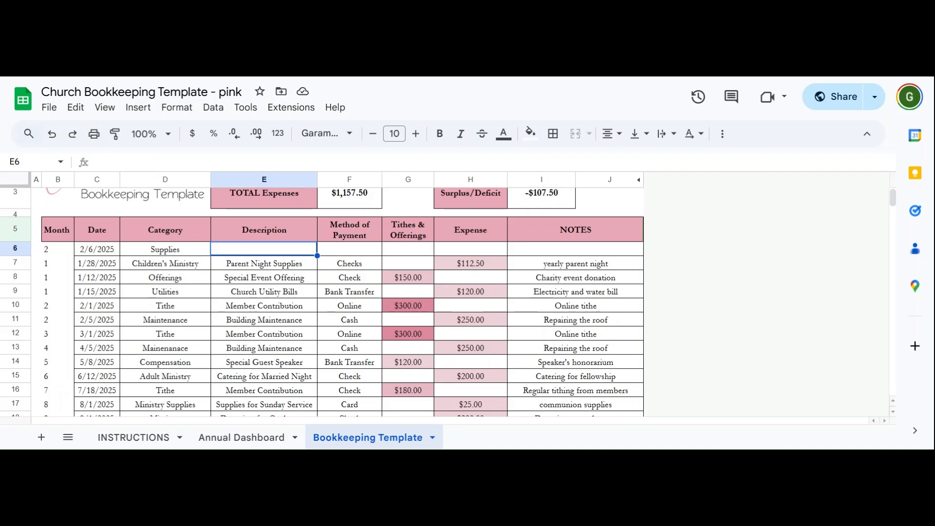
Step: Fill in row 6 with the description "Flyers for Sunday morning" and Card as the method of payment
type("Fly")
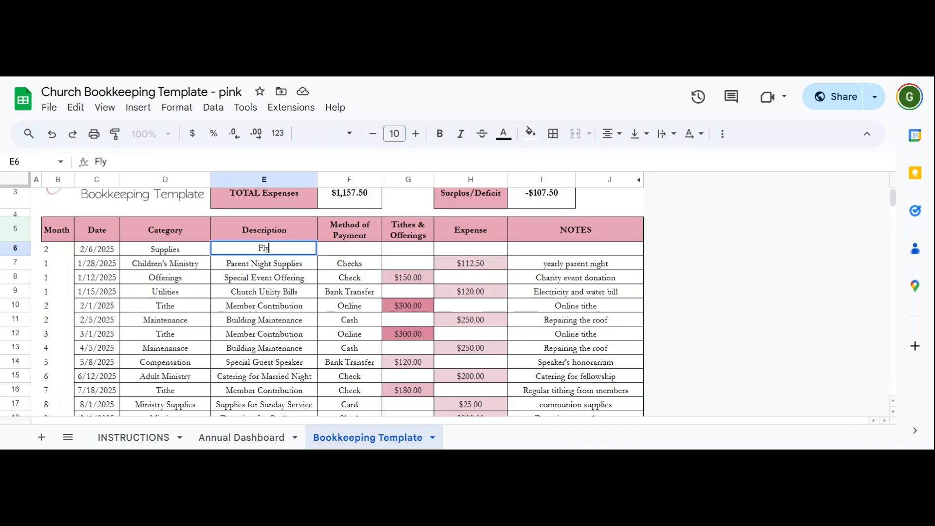
type("ers for Sunday")
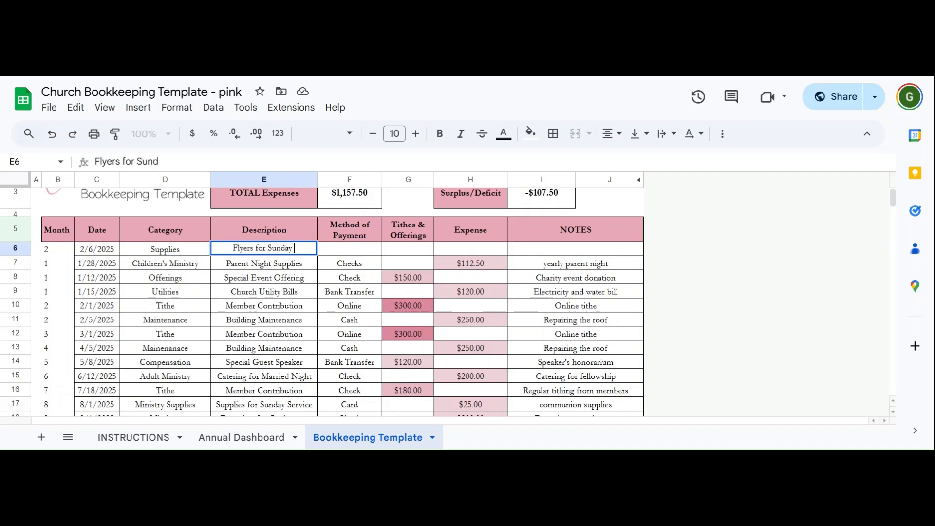
type(" morning")
key("Tab")
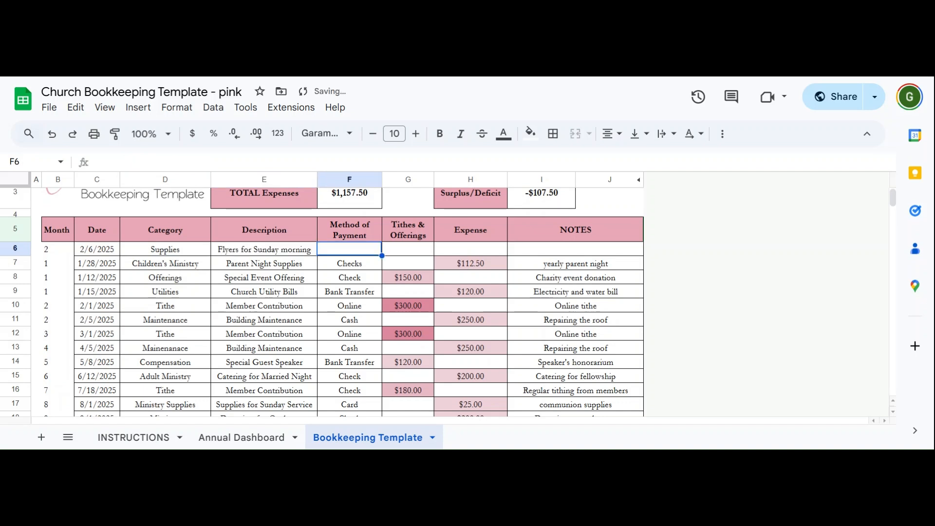
type("Card")
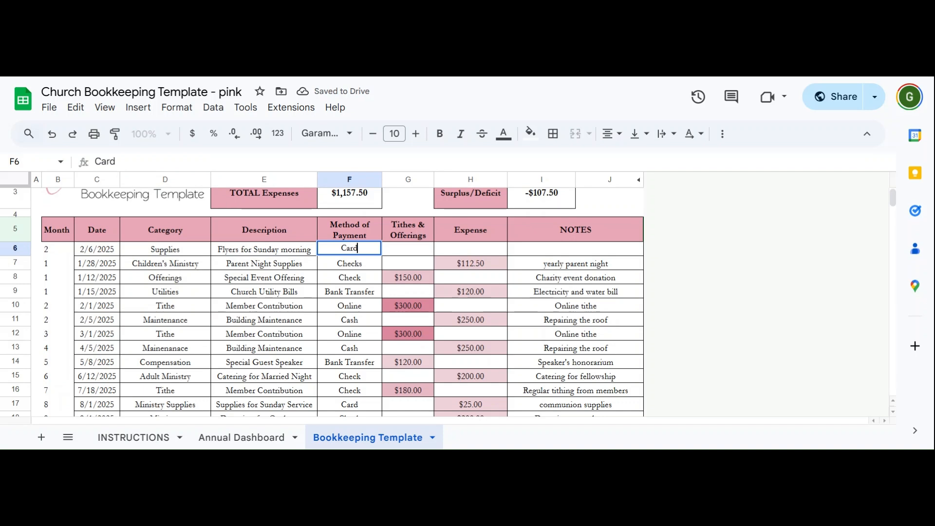
key("Tab")
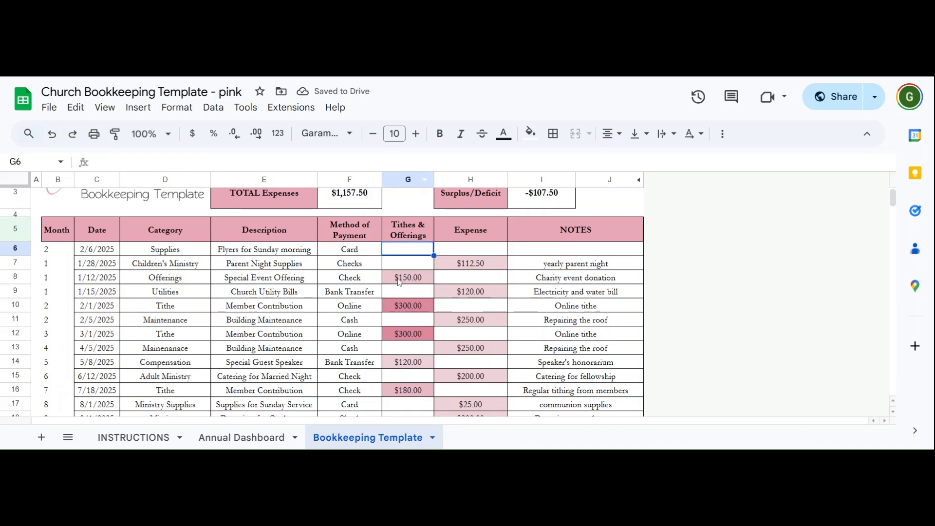
Step: Record a 24.95 expense for the row 6 entry with the note "Easter Service Flyers"
left_click(449, 249)
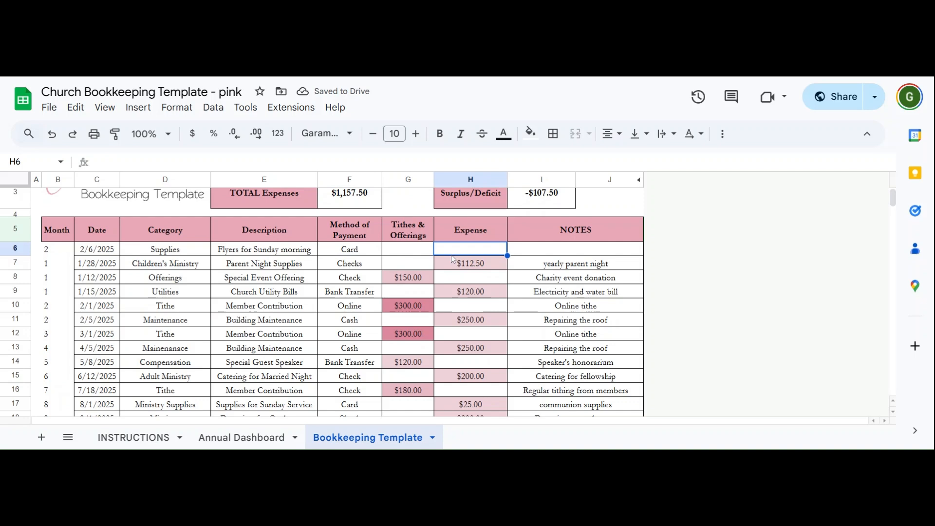
type("24.95")
key("Tab")
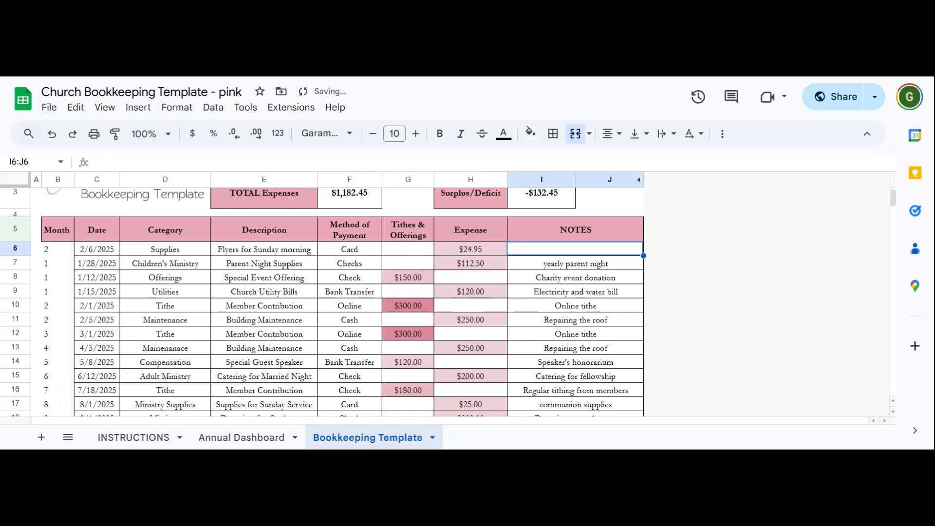
type("Ea")
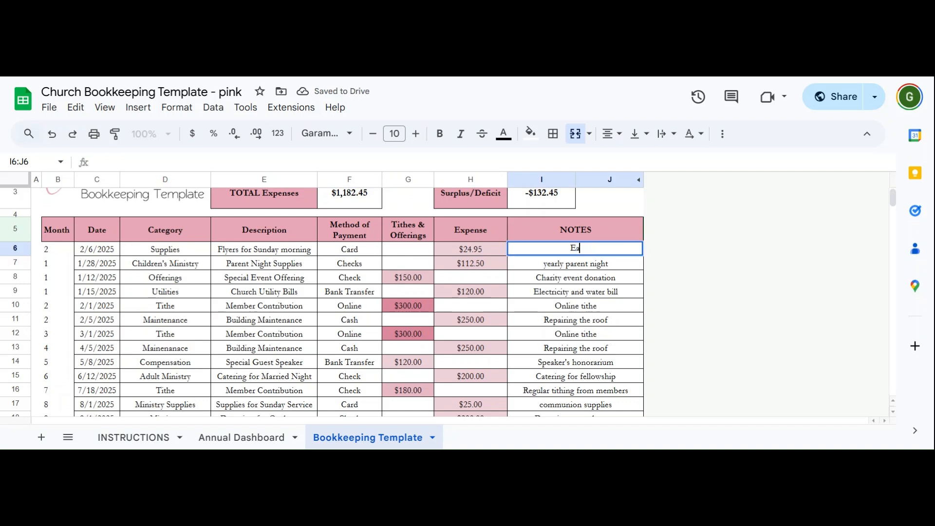
type("ster Service Flyers")
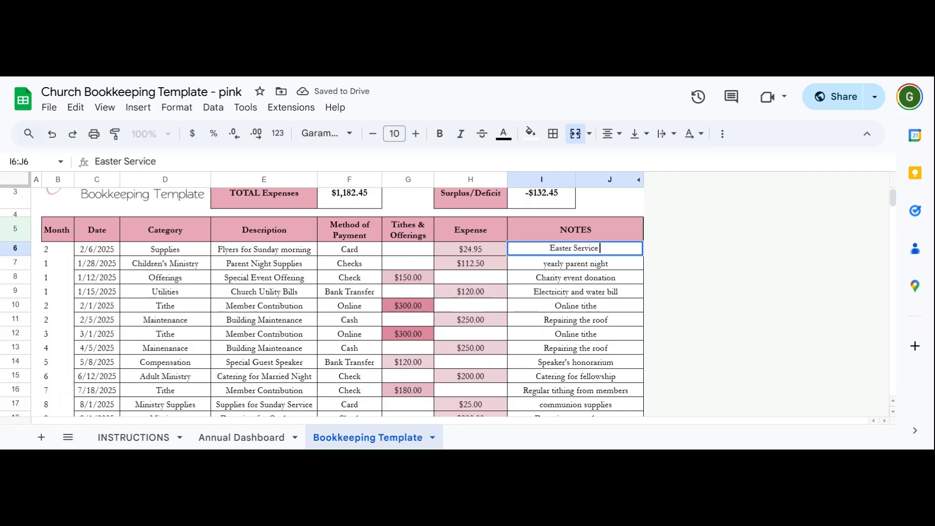
key("Return")
Step: Compare the TOTAL Expenses formula with the Expense column's sum, and examine the TOTAL Tithes & Offerings formula and the Special Event Offering entry
scroll(493, 331, "up", 1)
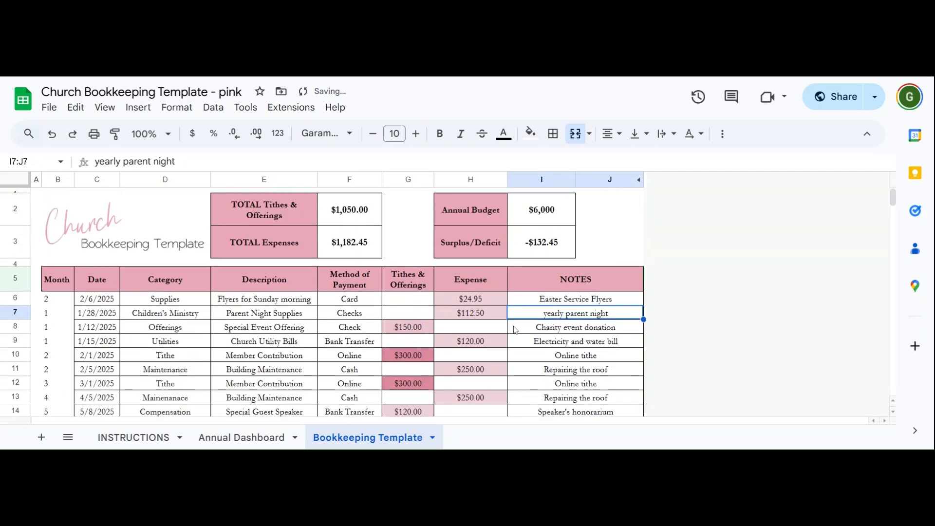
left_click(471, 303)
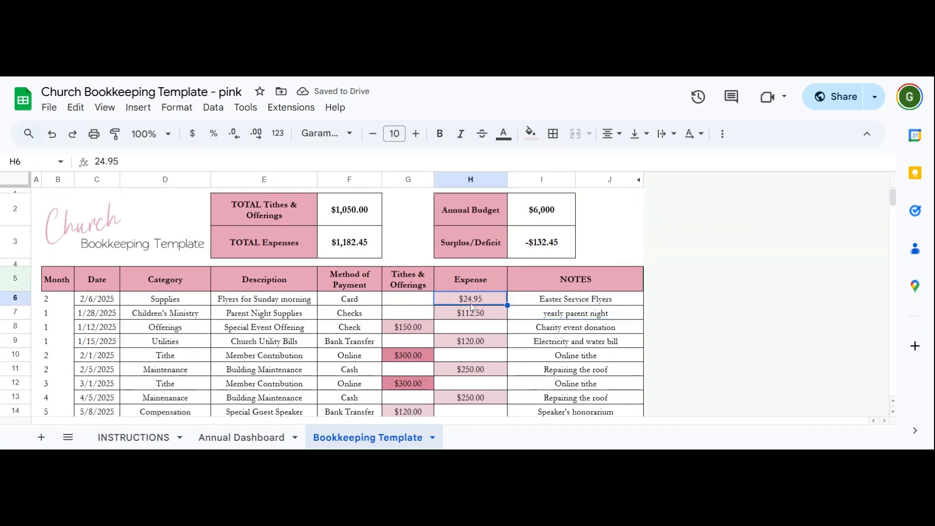
left_click(330, 249)
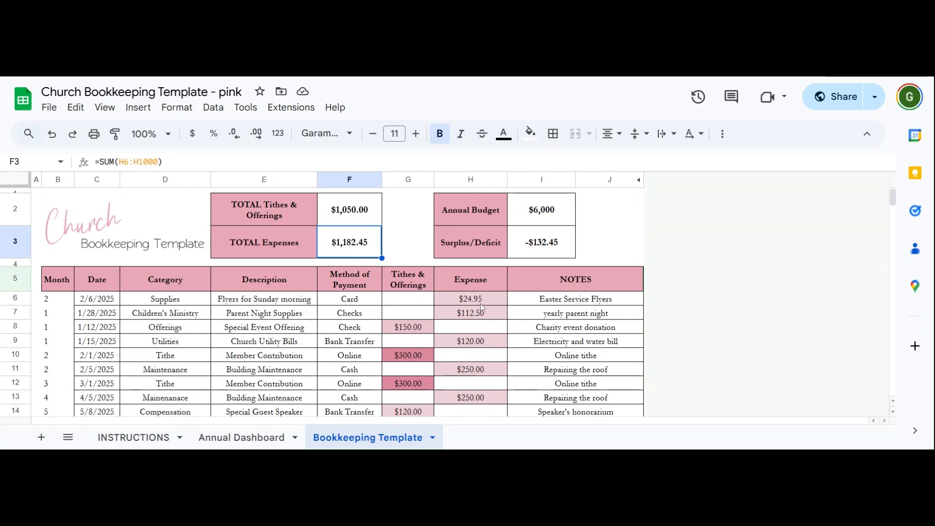
left_click_drag(479, 303, 480, 346)
scroll(480, 346, "up", 5)
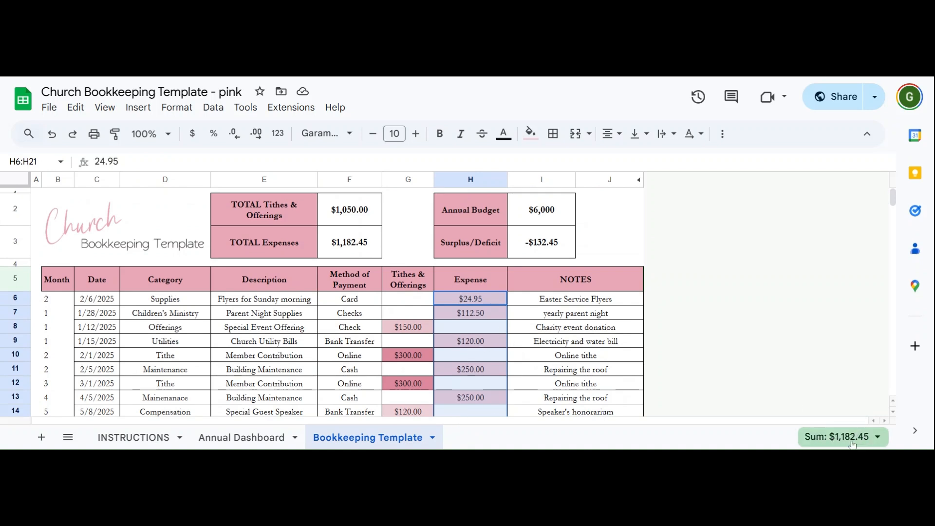
left_click(344, 247)
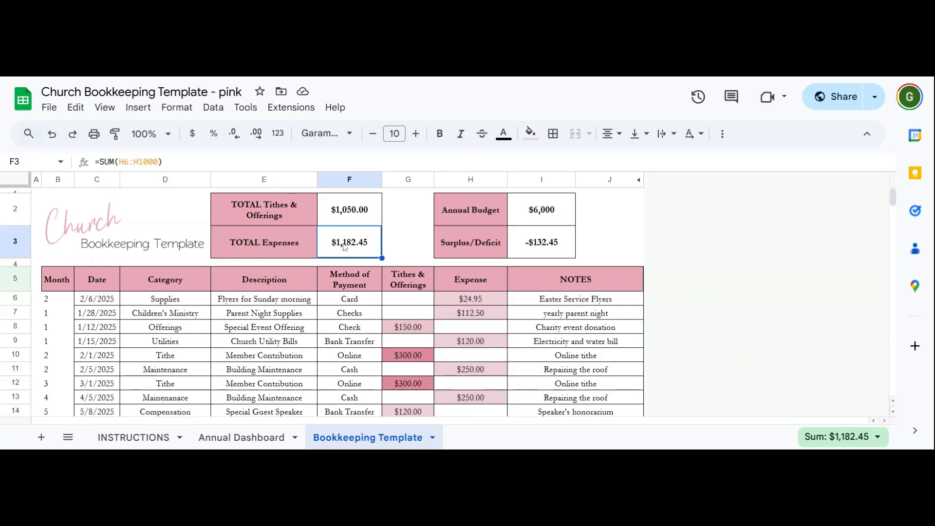
left_click(412, 313)
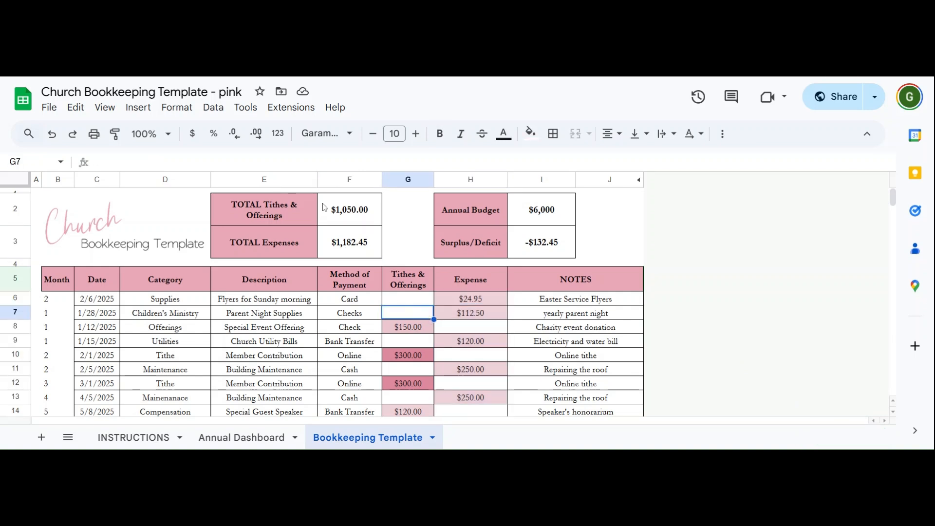
left_click(334, 216)
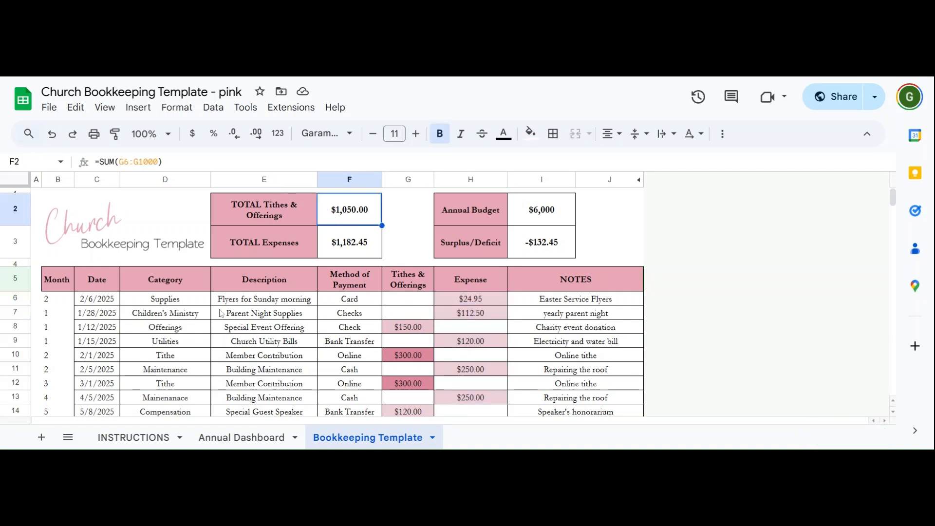
left_click_drag(100, 331, 549, 332)
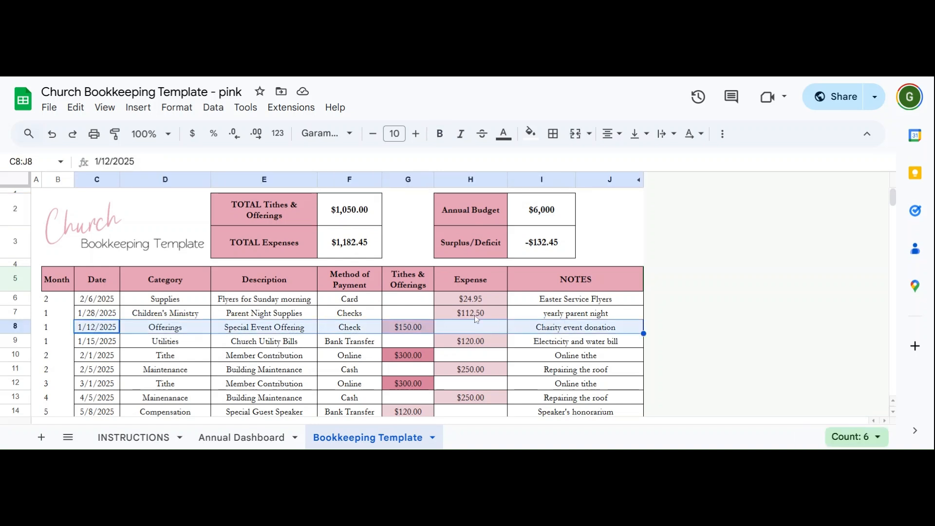
Step: Clear the Special Event Offering entry in row 8 and enter 3/12/25 as the row's date
key("Delete")
left_click(91, 330)
type("3/12/25")
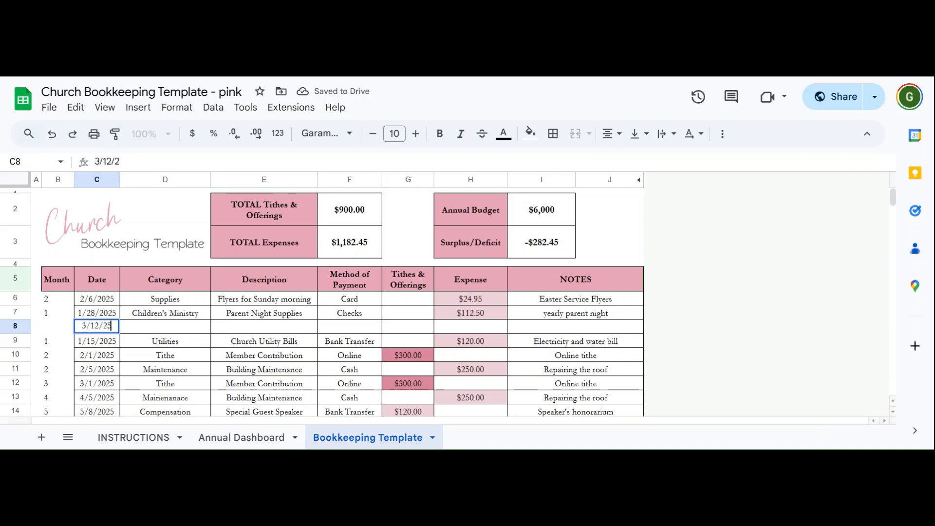
key("Tab")
type("Weekly")
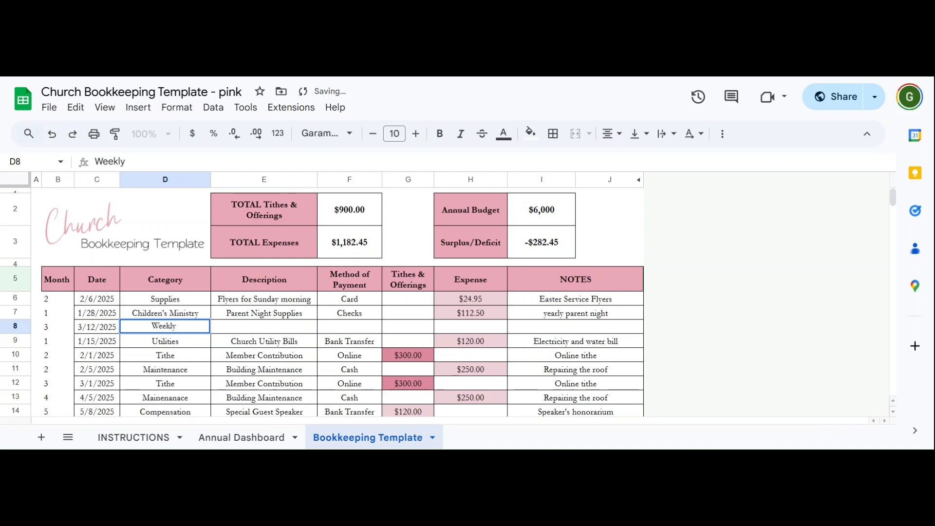
key("BackSpace")
key("BackSpace")
key("BackSpace")
key("BackSpace")
key("BackSpace")
key("BackSpace")
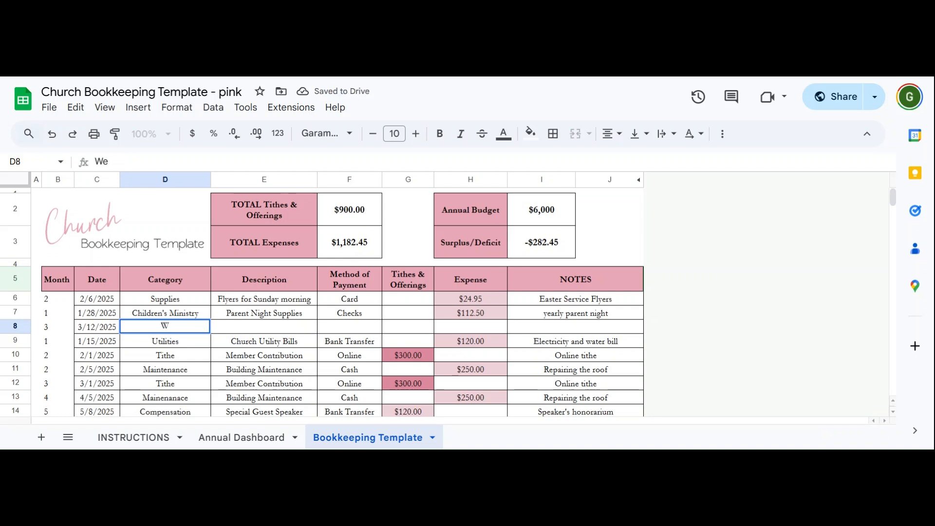
type("Special Offer")
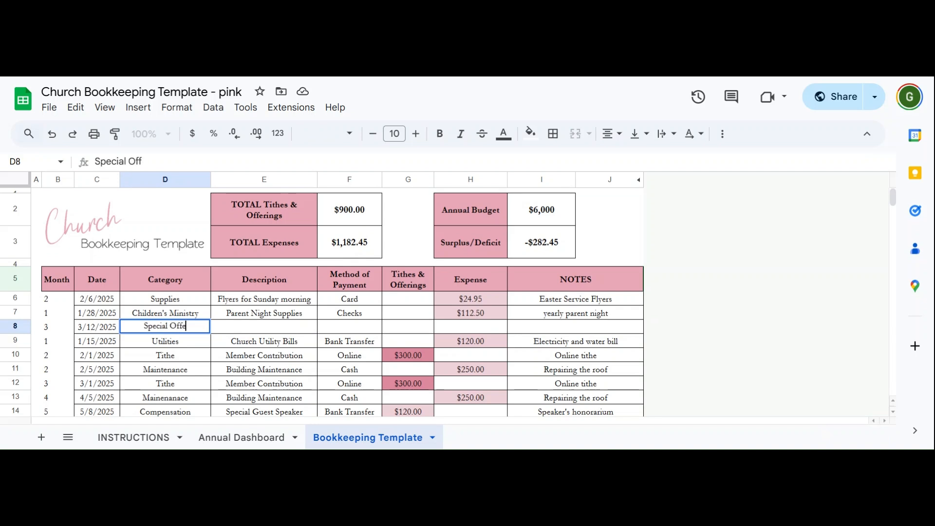
key("BackSpace")
key("BackSpace")
key("BackSpace")
key("BackSpace")
key("BackSpace")
key("BackSpace")
key("BackSpace")
key("BackSpace")
key("BackSpace")
key("BackSpace")
key("BackSpace")
key("BackSpace")
key("BackSpace")
Step: Enter Offering as the row 8 category with the description "Special Offering Collection"
type("Offering")
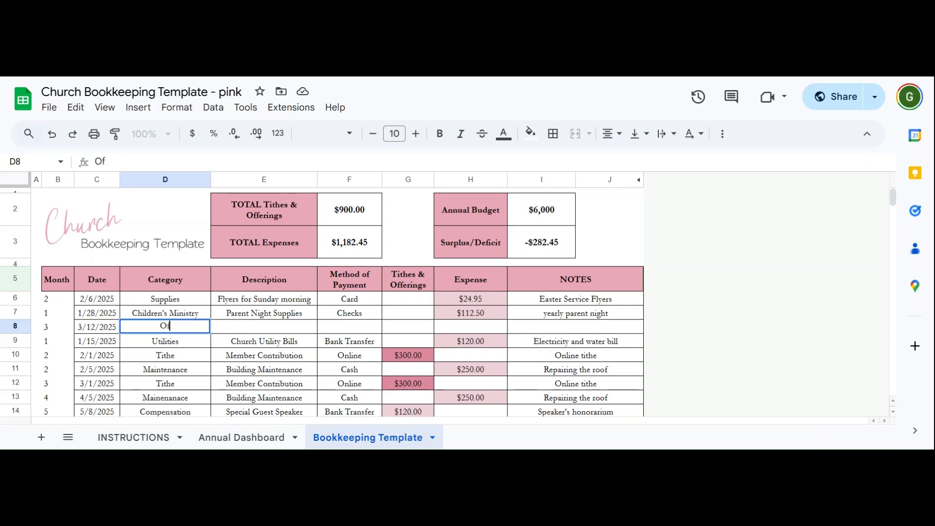
key("Tab")
type("Special Offer")
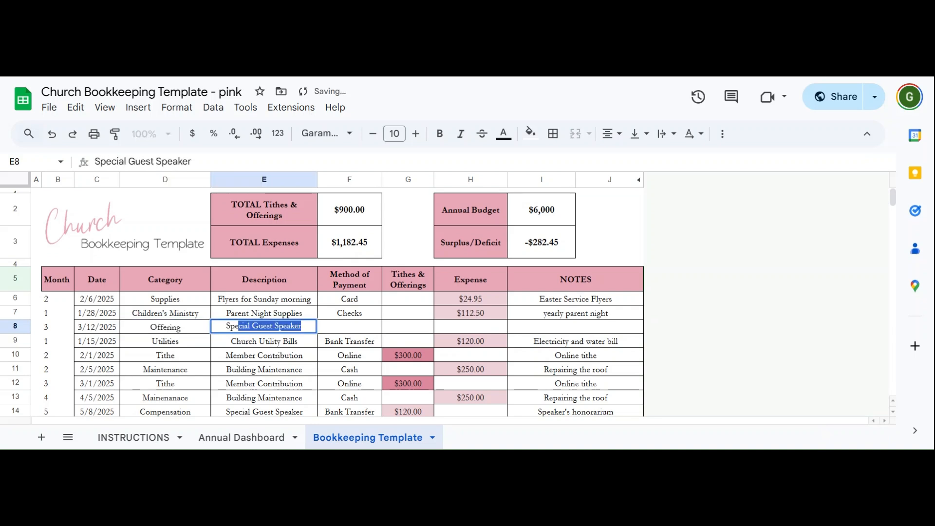
type("ing Collection")
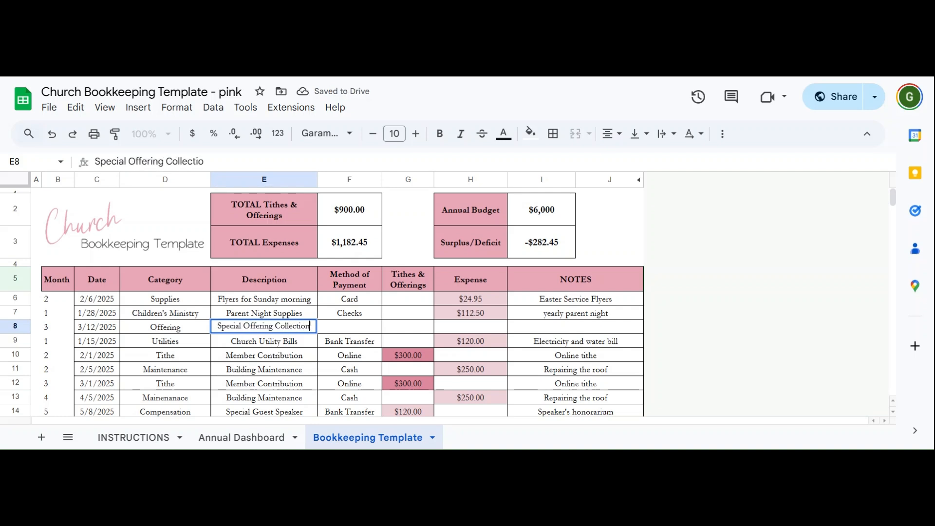
key("Tab")
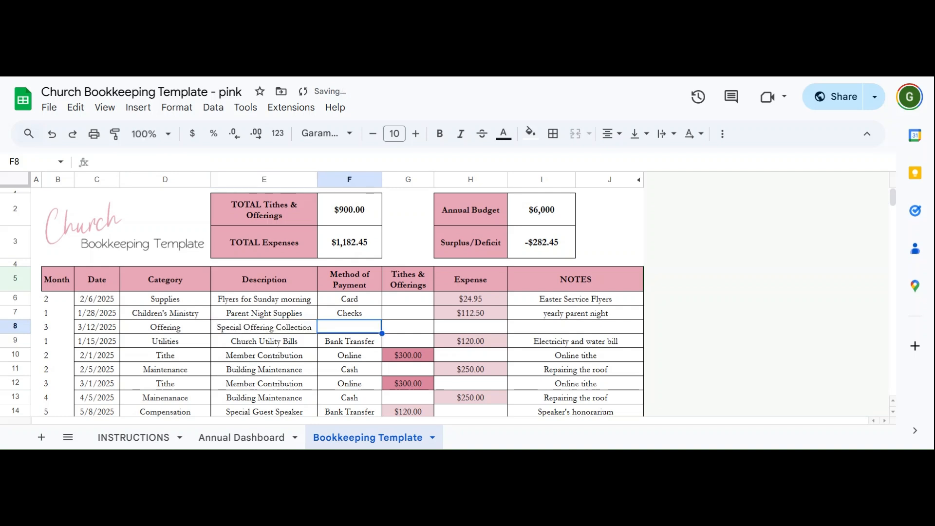
Step: Set the row 8 method of payment to Checks and record 124.25 under Tithes & Offerings
type("Checks")
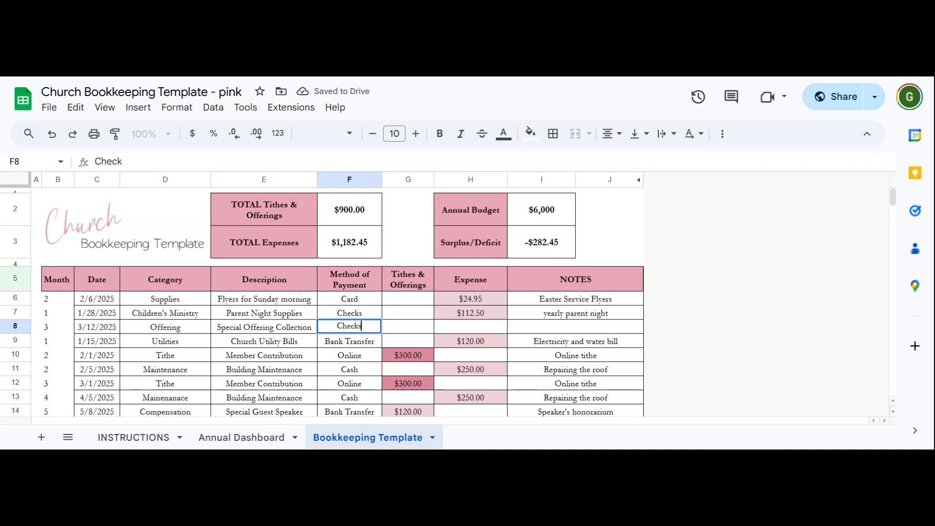
key("Tab")
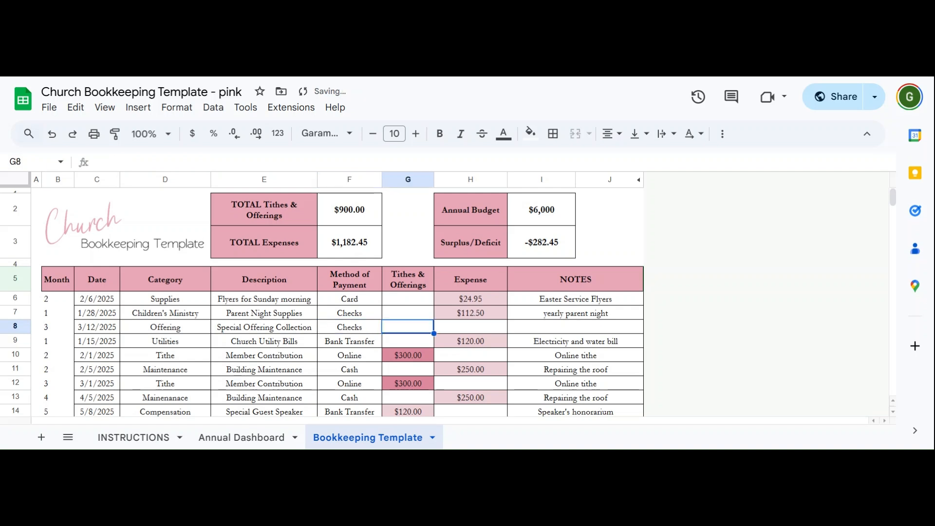
type("124.")
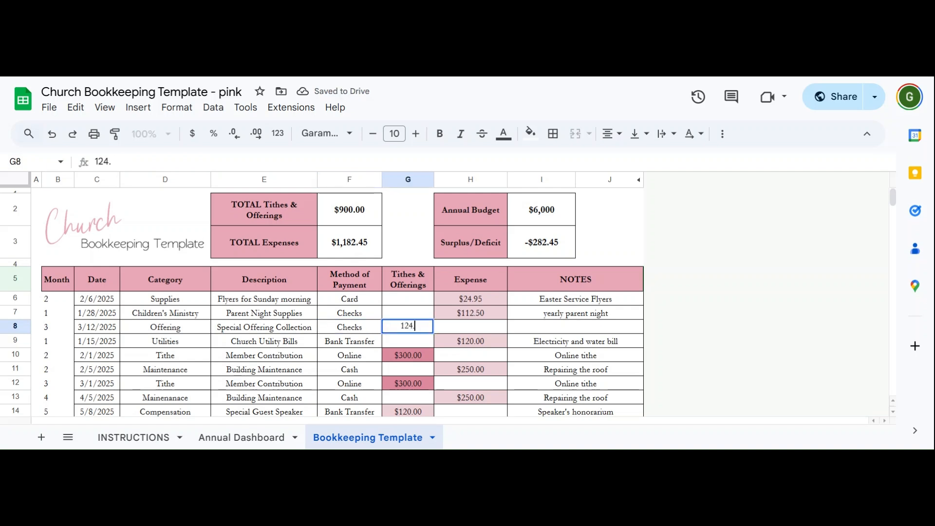
type("25")
key("Tab")
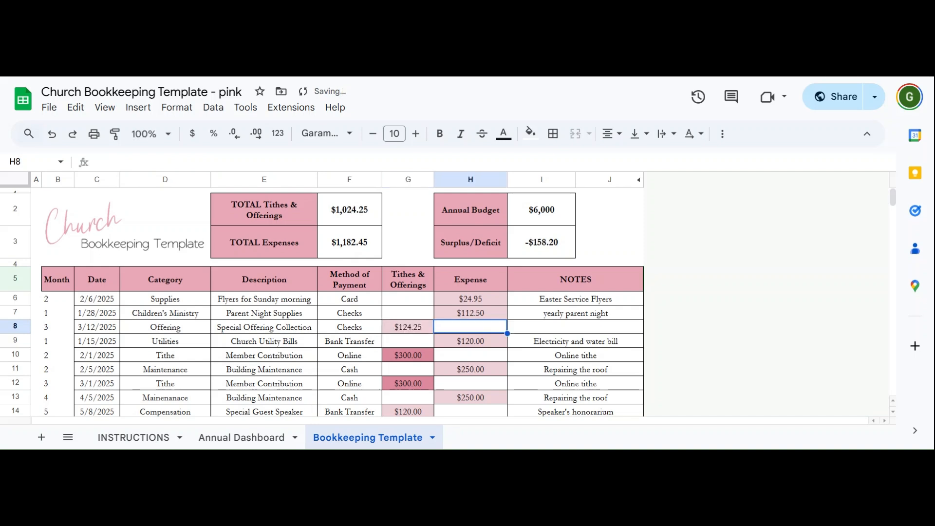
Step: Add the note "yearly special offering collection" to the row 8 entry, leaving its expense empty
key("Tab")
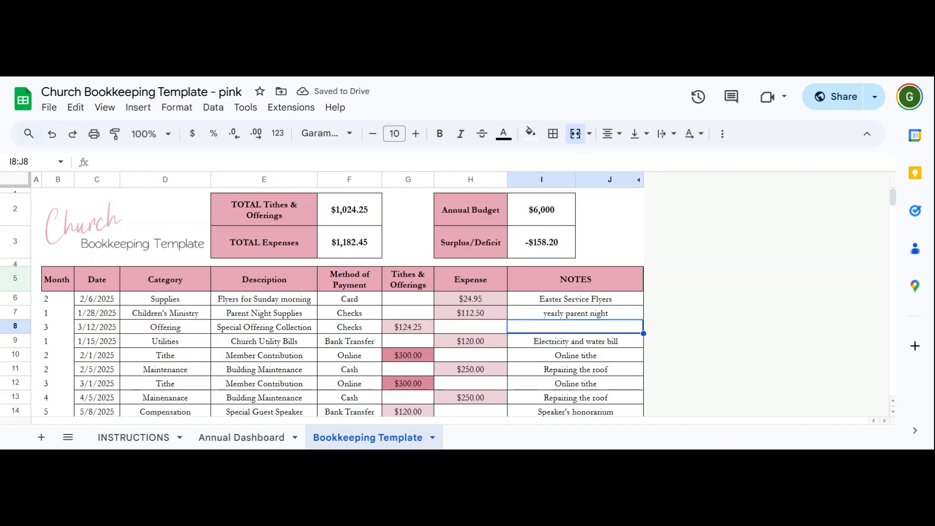
type("yearly")
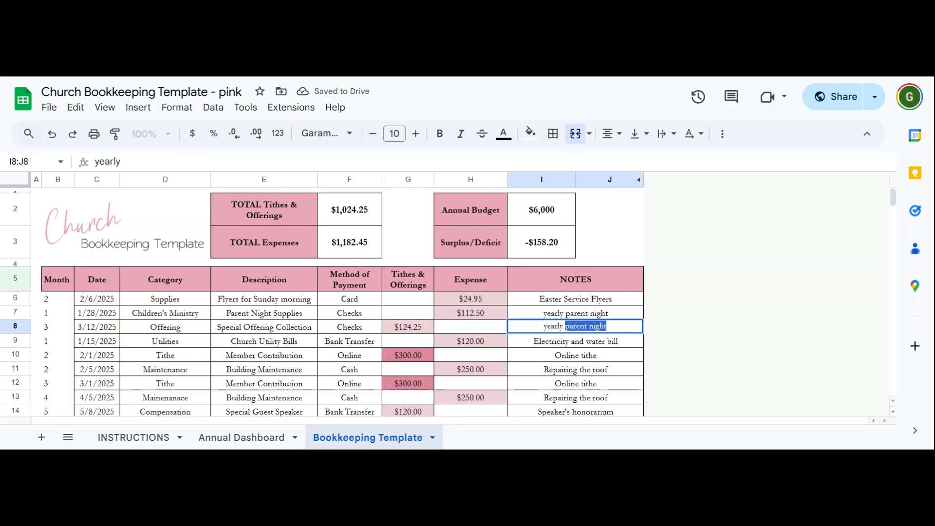
type(" special offer")
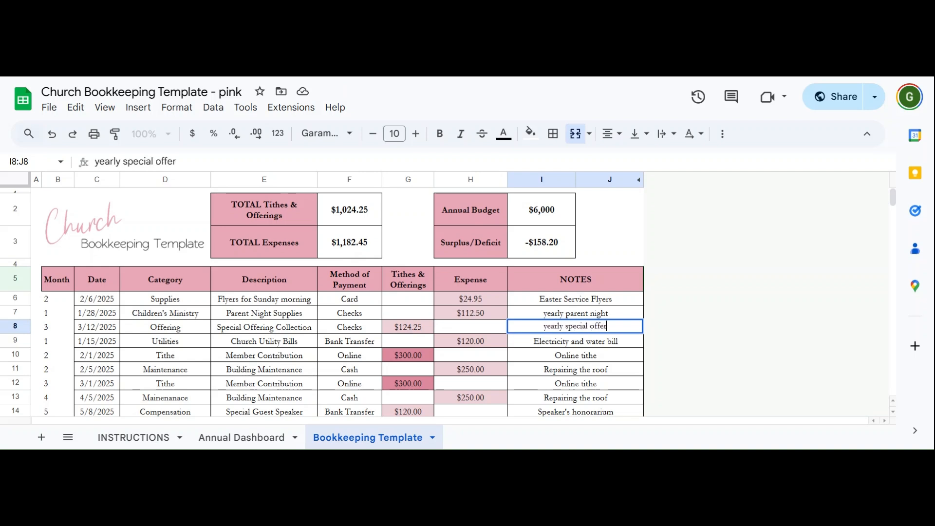
type("ing collection")
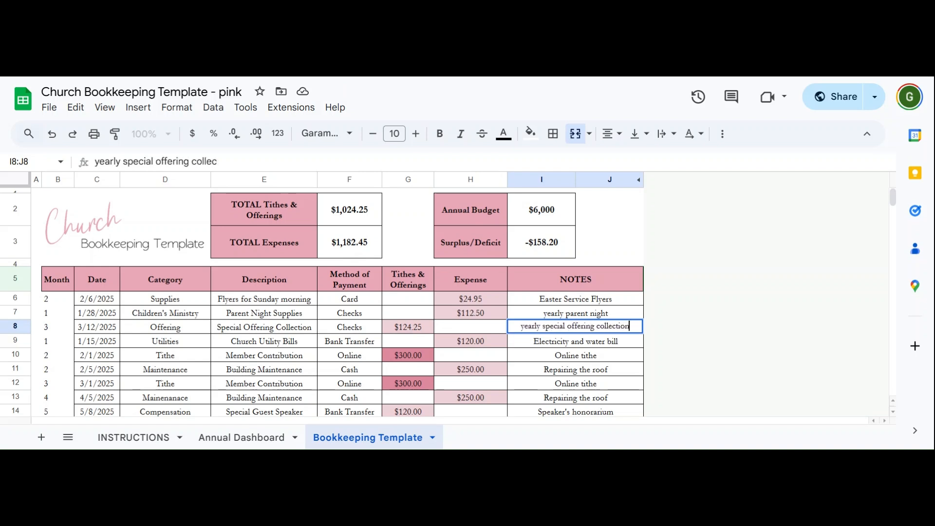
key("Return")
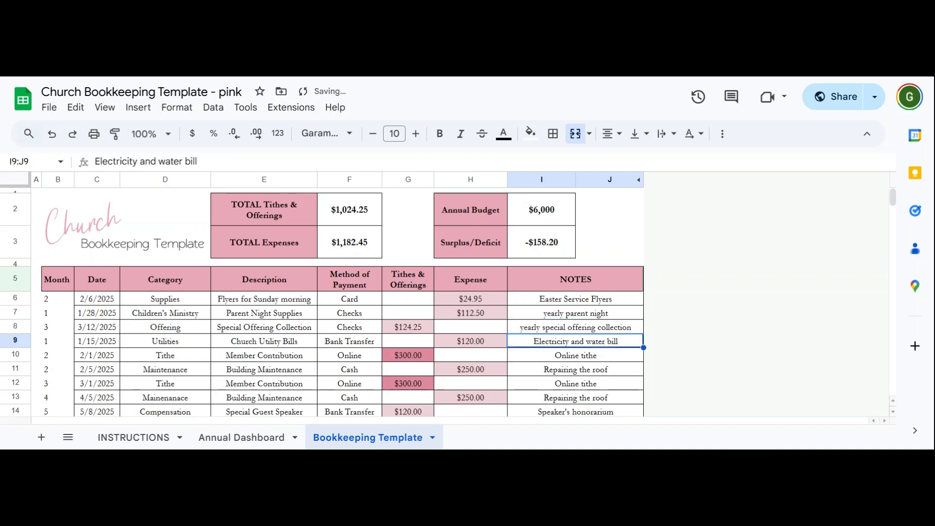
Step: Test the TOTAL Tithes & Offerings formula by changing the row 8 offering to 200, and restore the amount to 124.25
left_click(397, 330)
left_click(351, 214)
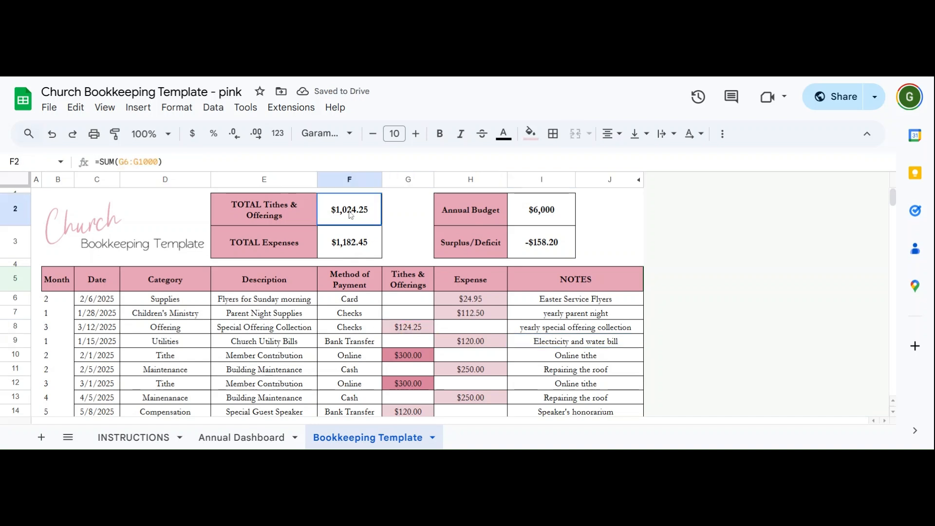
left_click(420, 330)
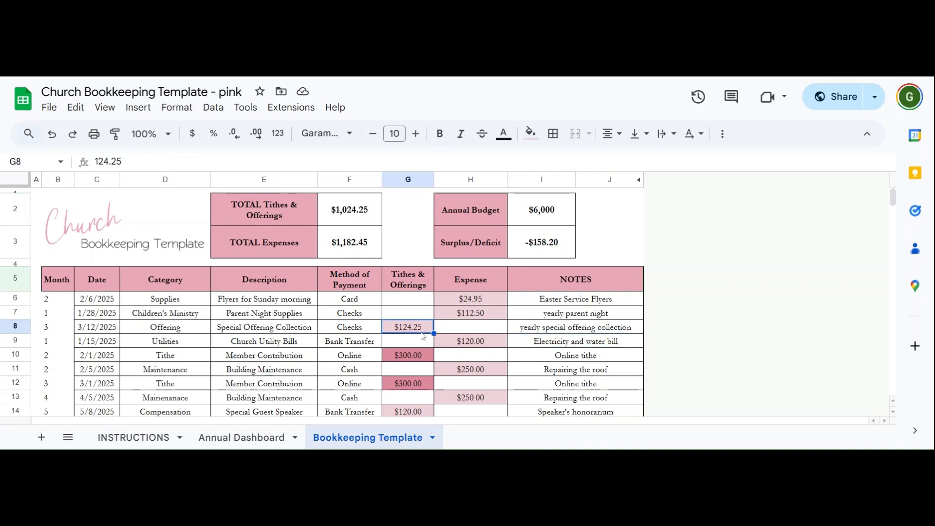
type("200")
key("Return")
left_click(353, 215)
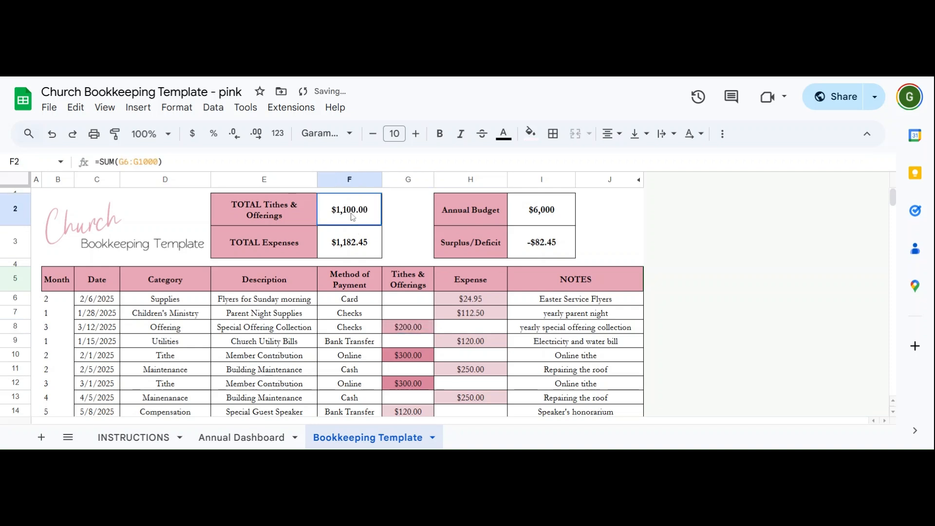
type("124.25")
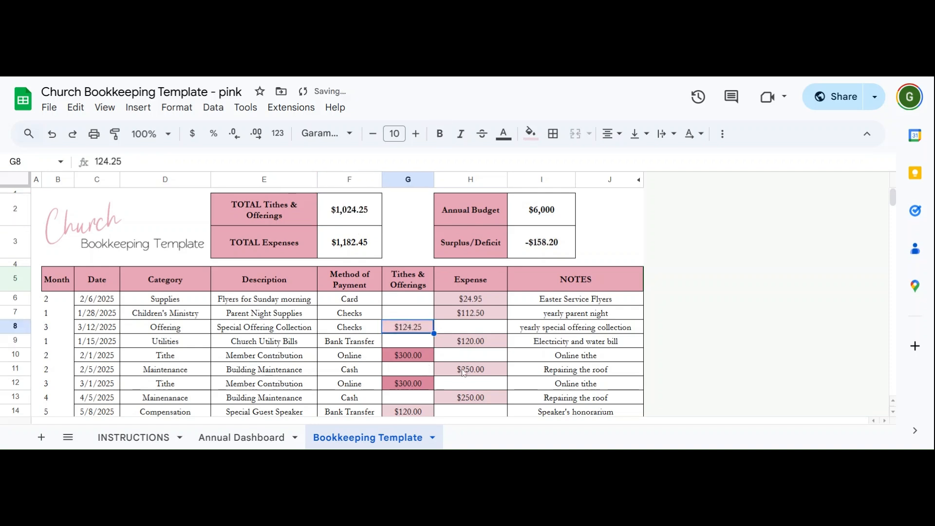
Step: Set the Annual Budget to 7500
left_click(529, 220)
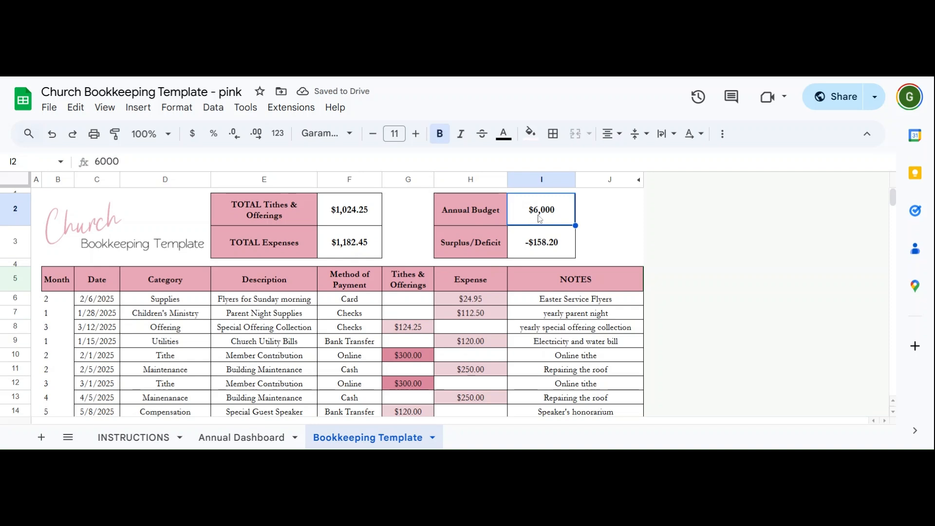
double_click(540, 219)
key("ctrl+a")
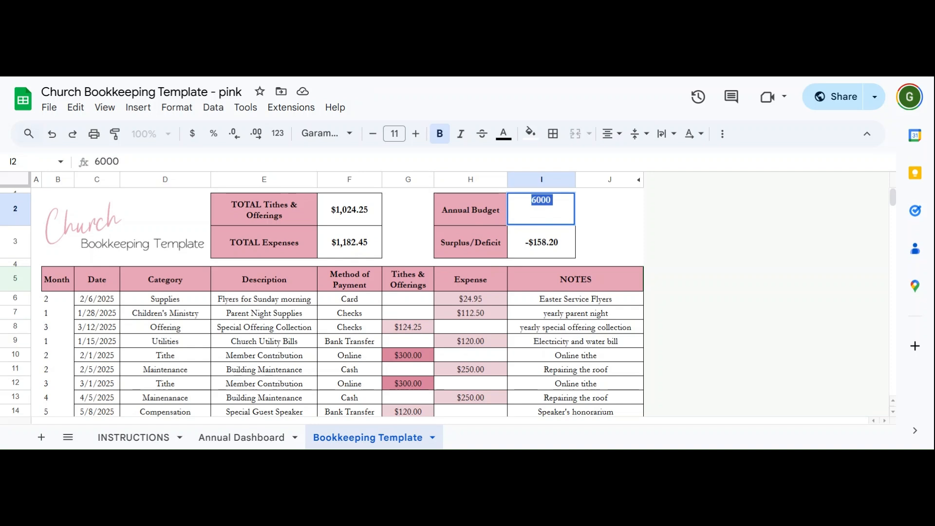
left_click(553, 234)
double_click(542, 201)
double_click(542, 201)
type("7500")
key("Return")
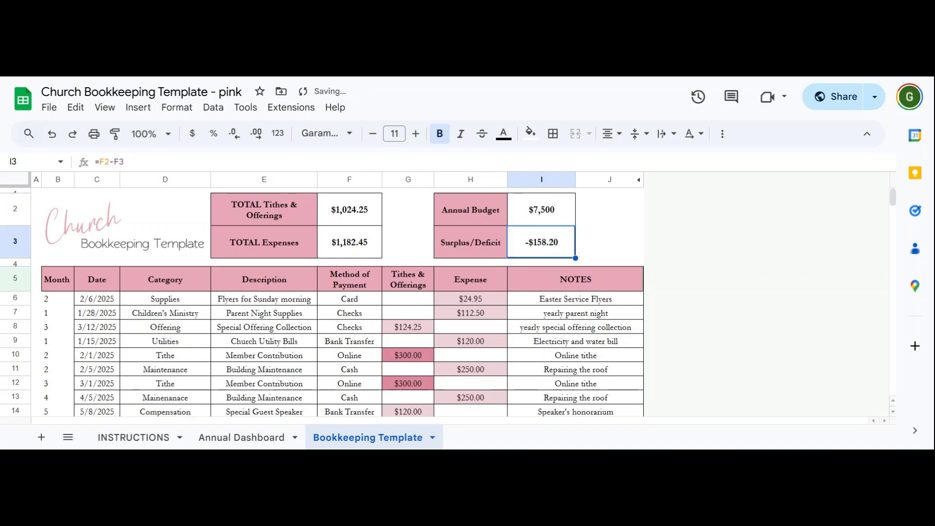
Step: Review the Annual Budget value and the formulas behind TOTAL Tithes & Offerings, TOTAL Expenses and Surplus/Deficit
left_click(530, 221)
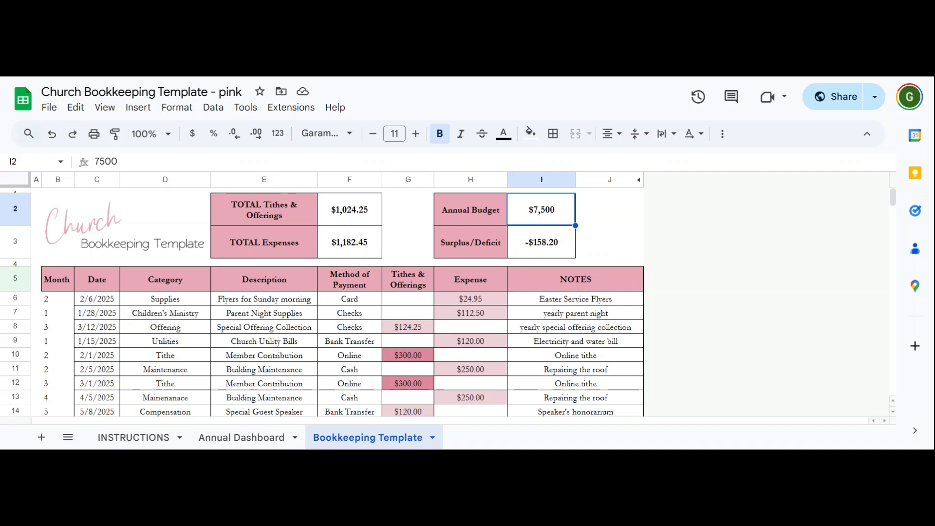
left_click(359, 219)
double_click(359, 219)
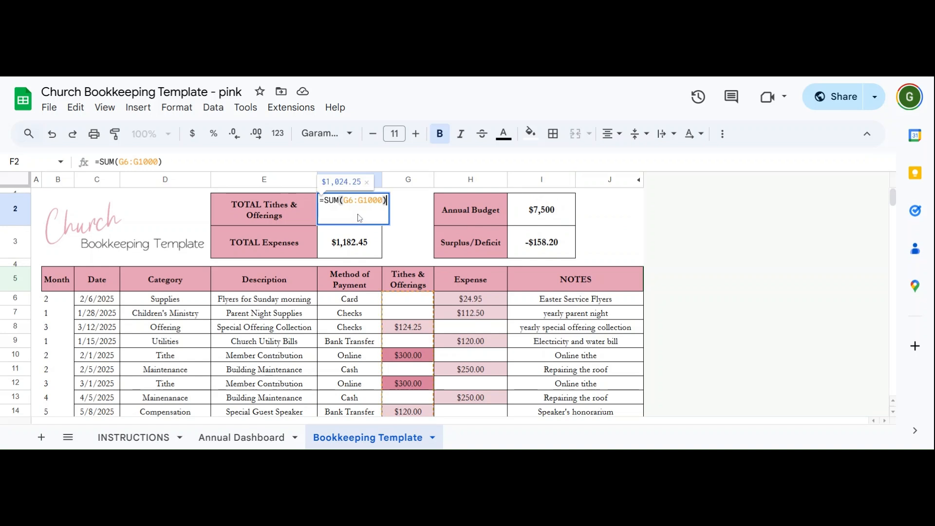
left_click(359, 252)
left_click(536, 248)
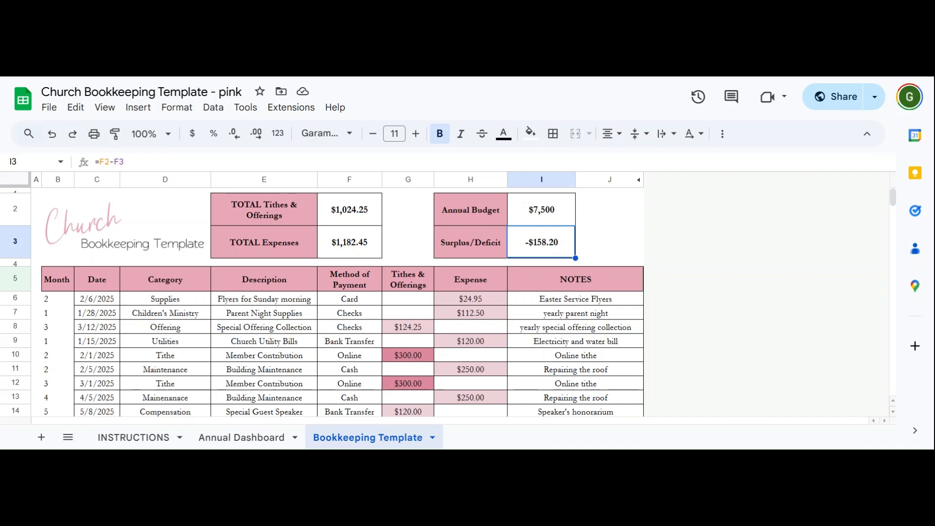
Step: Change the row 8 offering amount to 2000 and check the Surplus/Deficit cell
double_click(415, 330)
key("ctrl+a")
type("2000")
key("Return")
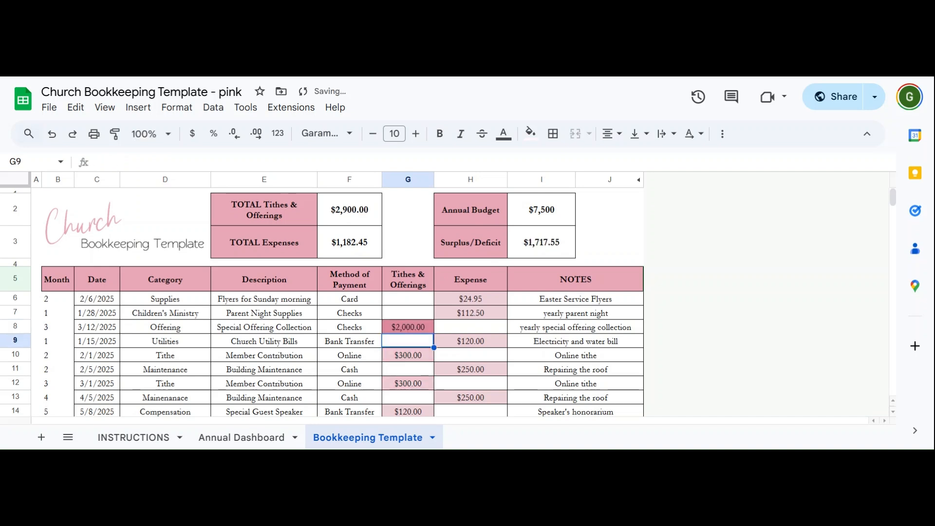
left_click(545, 250)
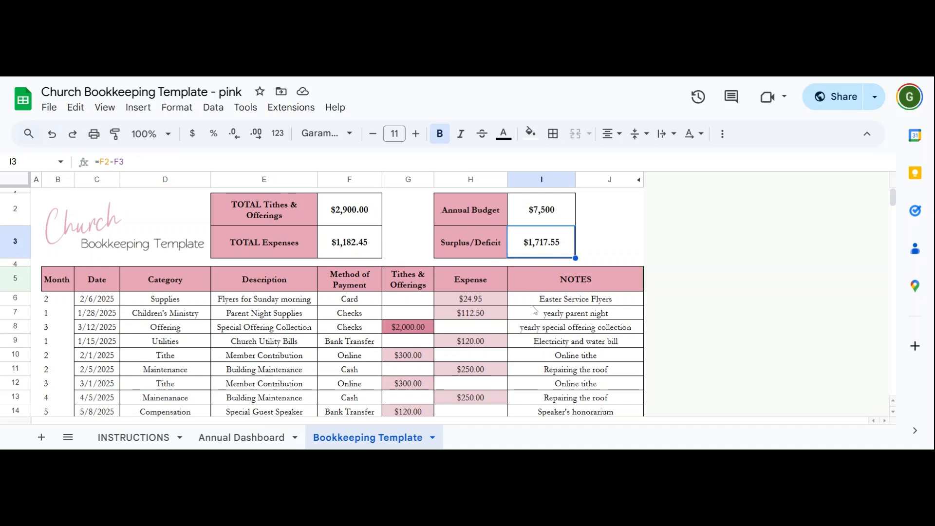
Step: Compare the Total Surplus/Deficit on the Annual Dashboard sheet with the Surplus/Deficit on the Bookkeeping Template sheet
left_click(257, 445)
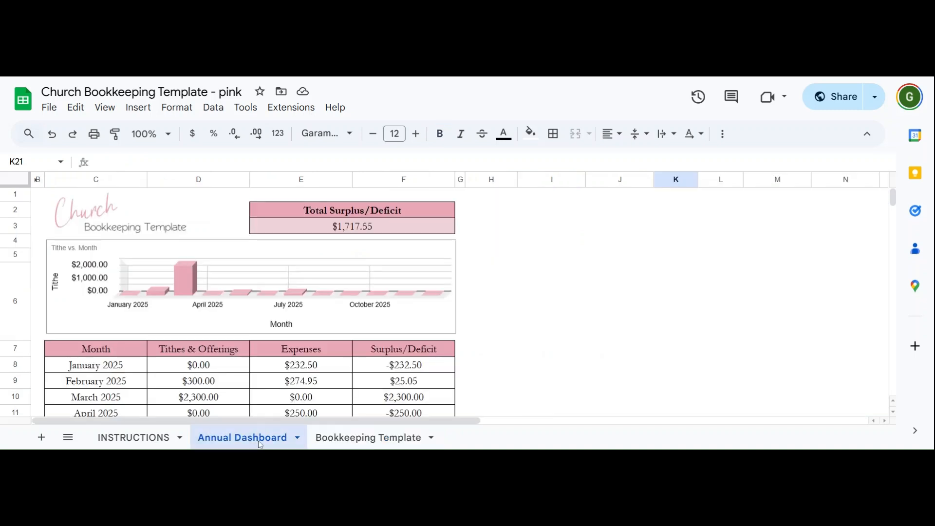
left_click(337, 228)
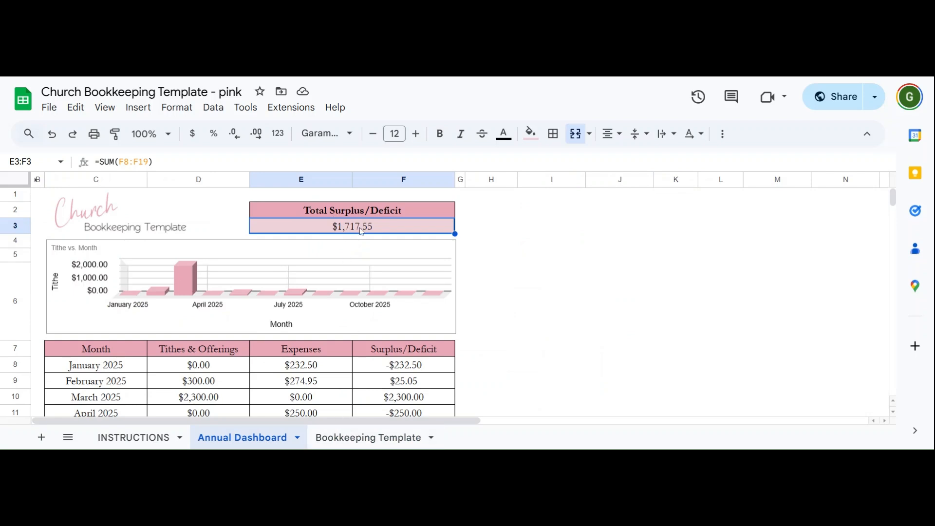
left_click(353, 441)
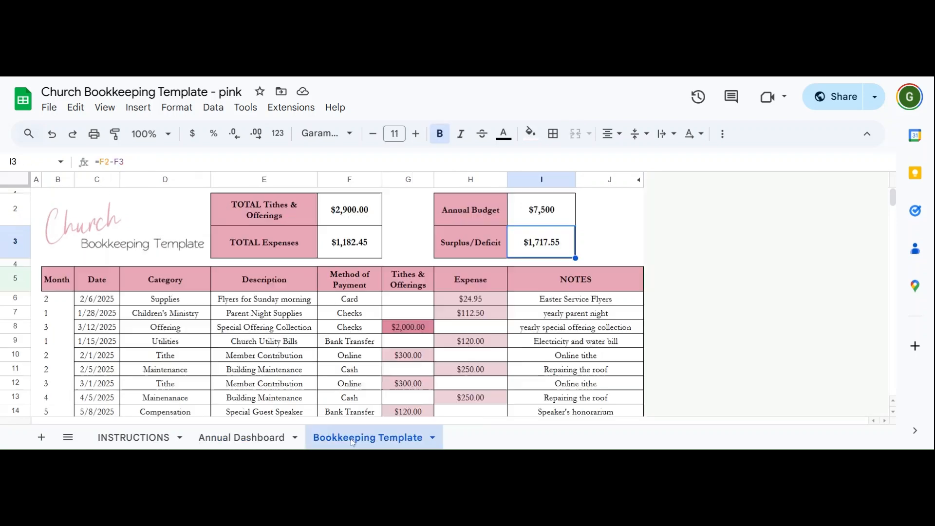
double_click(554, 255)
left_click(580, 283)
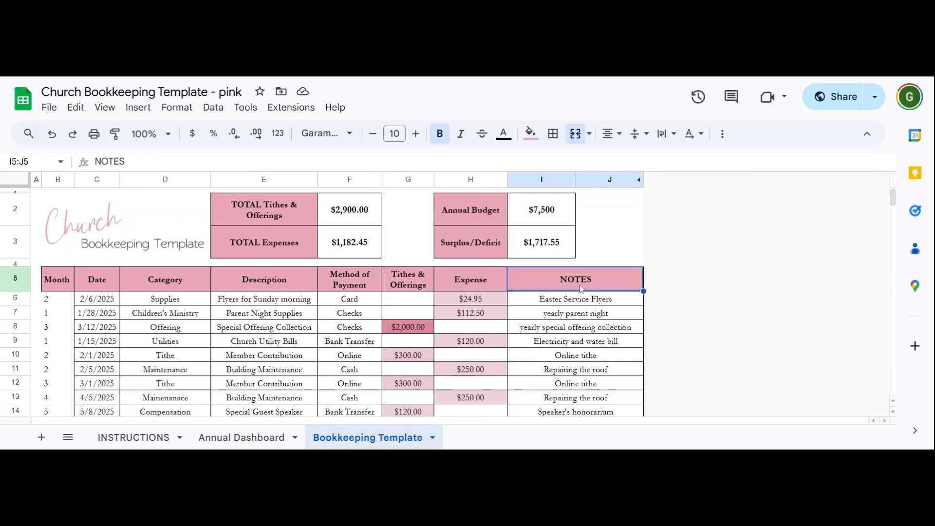
Step: Return to the Annual Dashboard sheet and examine the Tithe vs. Month chart
left_click(241, 438)
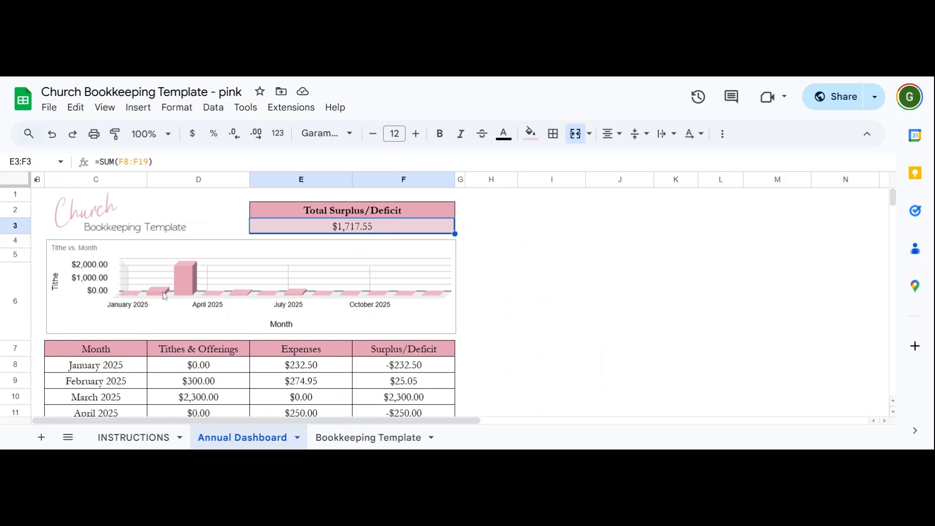
left_click(78, 290)
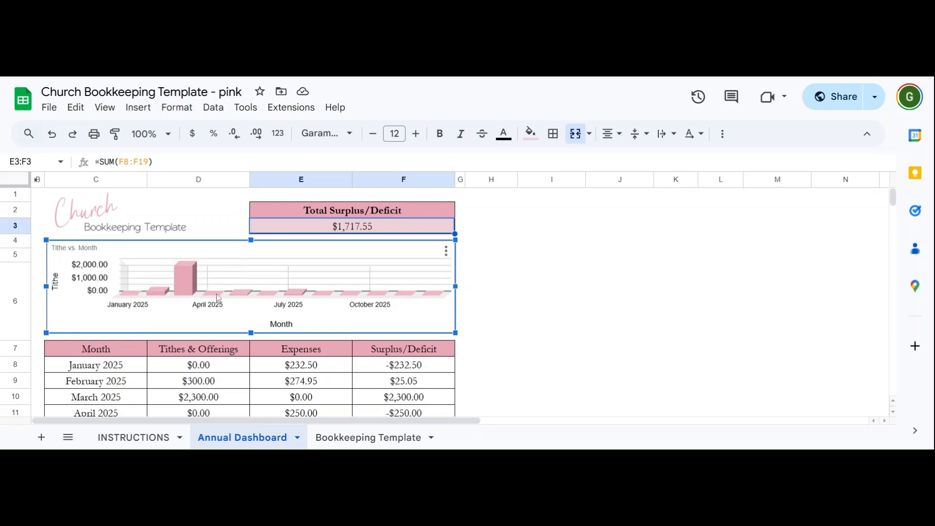
Step: Check the tithes and offerings values of individual month bars in the Tithe vs. Month chart, including May and March 2025
mouse_move(296, 299)
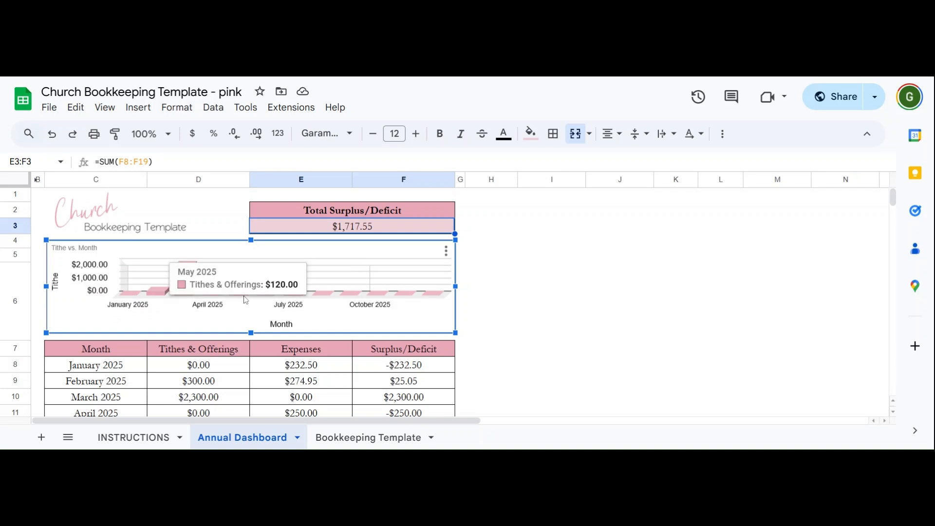
mouse_move(242, 300)
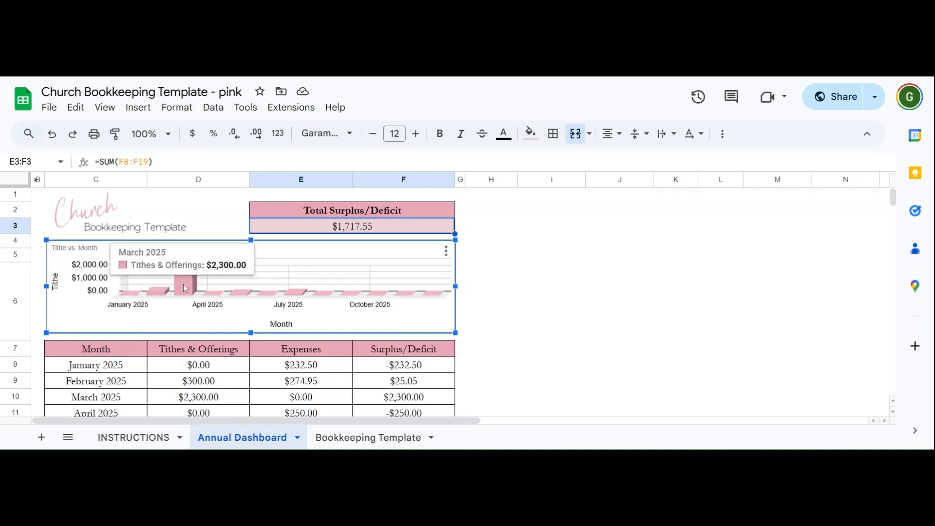
mouse_move(189, 293)
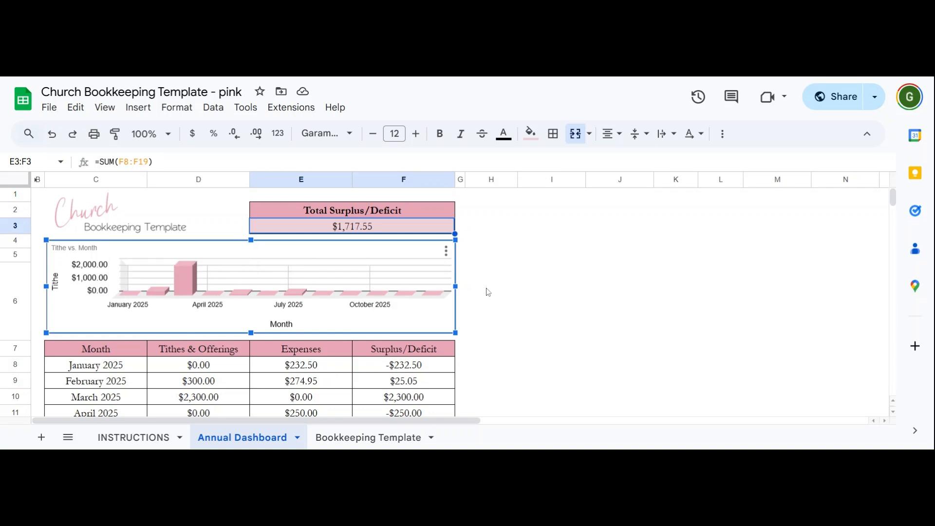
Step: Review the monthly table and the formulas in its January row, and dismiss the table conversion suggestion
scroll(487, 291, "down", 2)
scroll(487, 292, "down", 1)
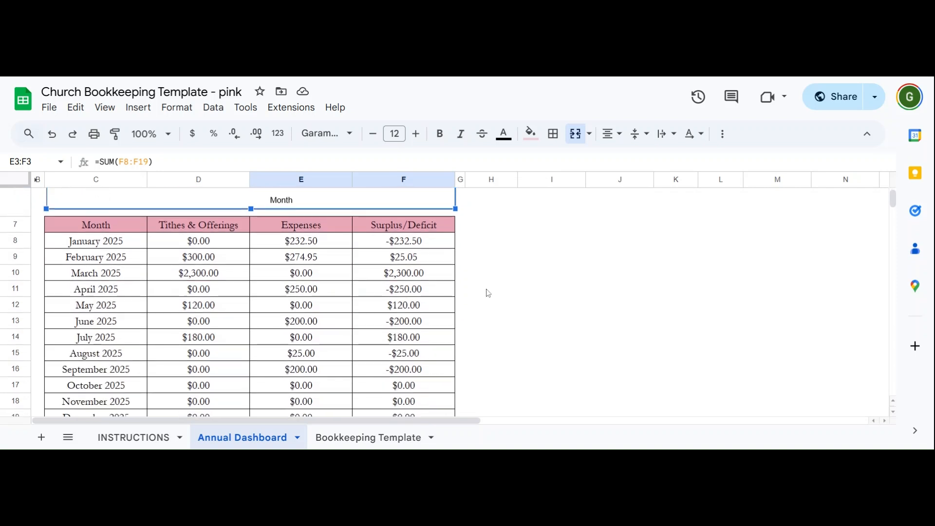
left_click(404, 289)
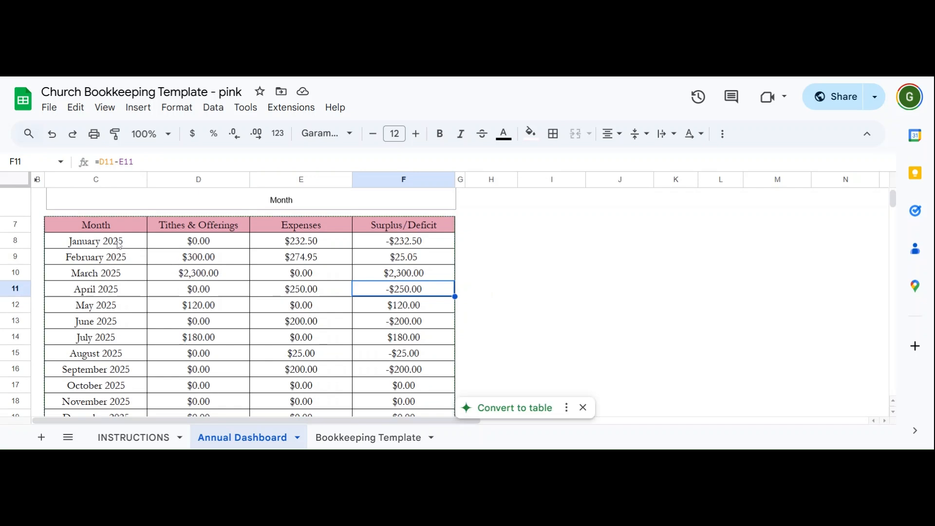
scroll(131, 383, "down", 1)
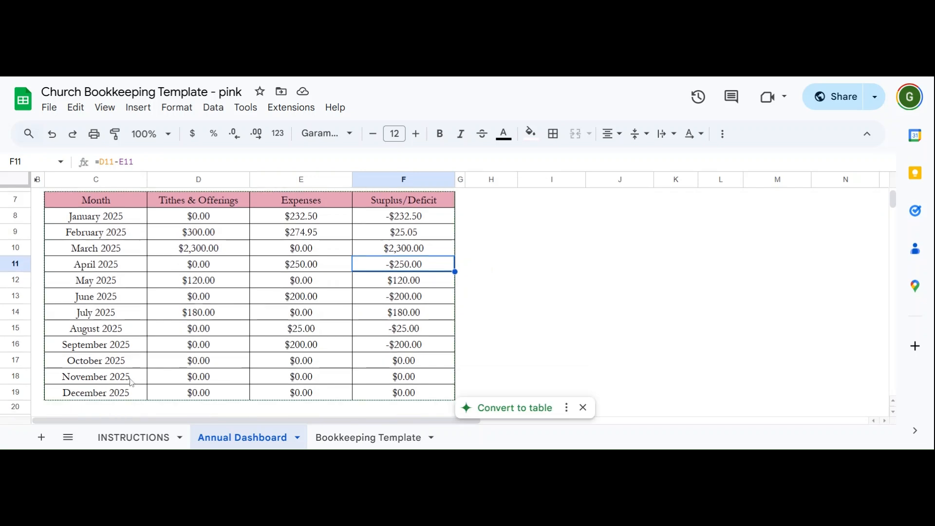
left_click(131, 383)
left_click(201, 221)
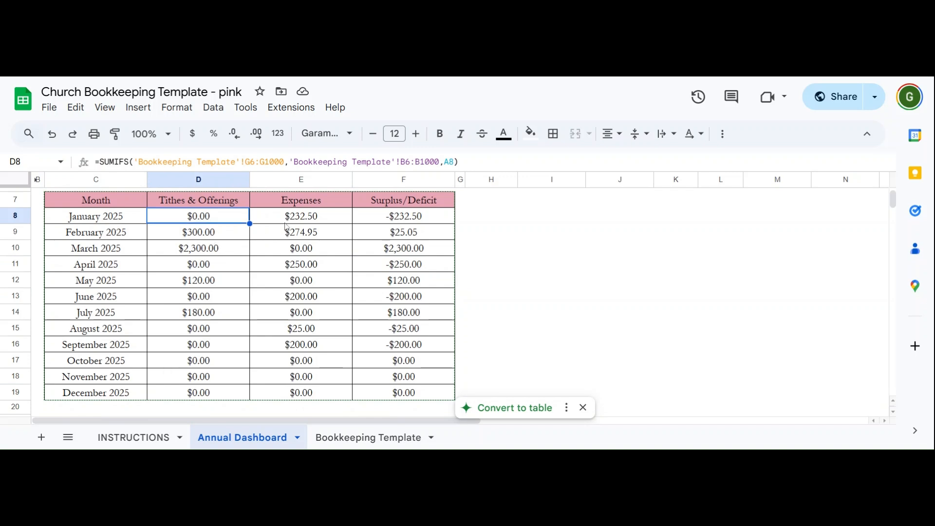
left_click(288, 220)
left_click(398, 220)
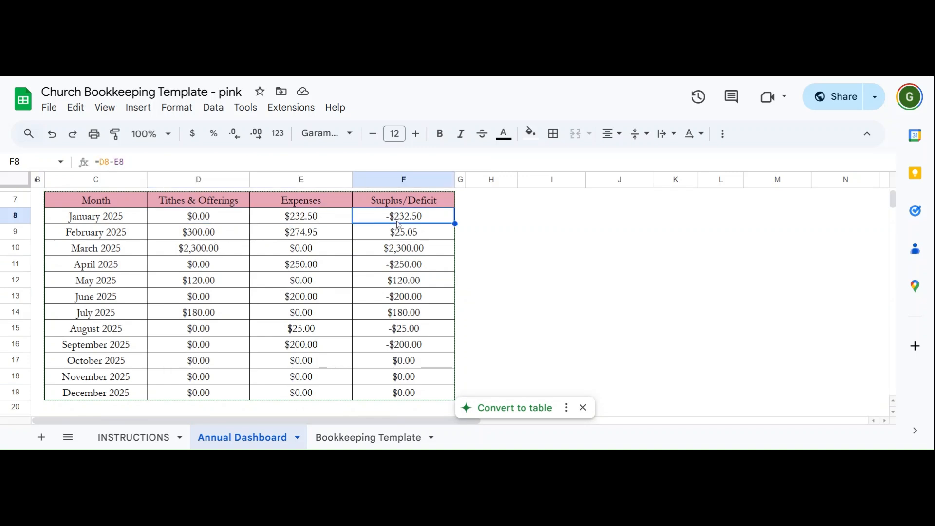
left_click(126, 220)
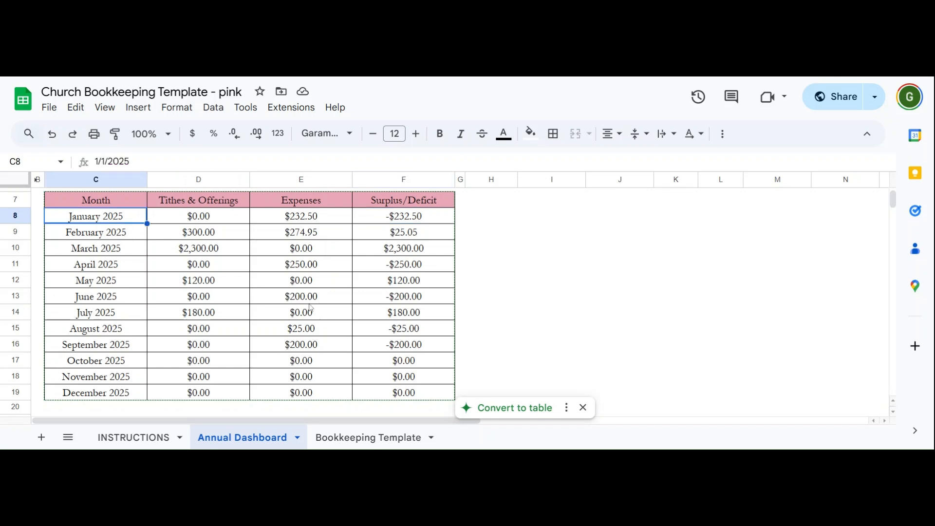
left_click(584, 408)
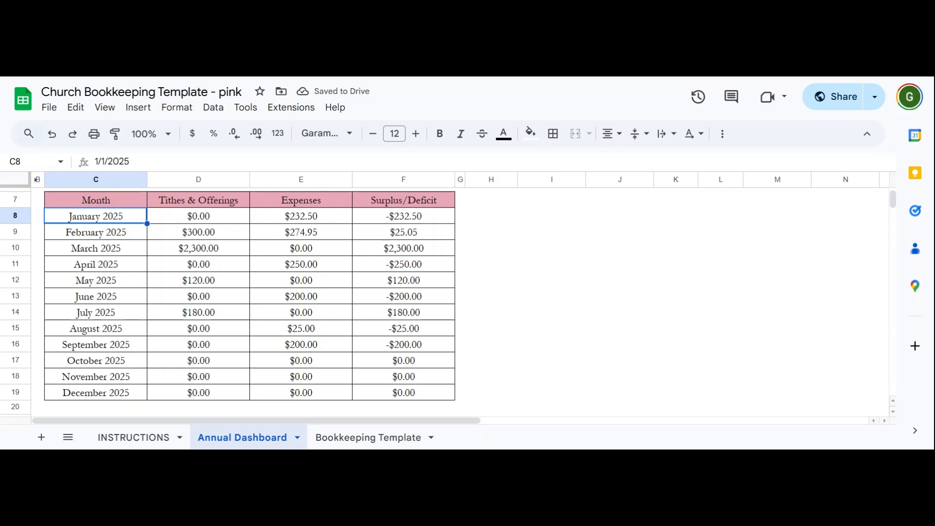
Step: Set the January and February dates in the Month column to 1/1/2027 and 2/1/2027
double_click(129, 221)
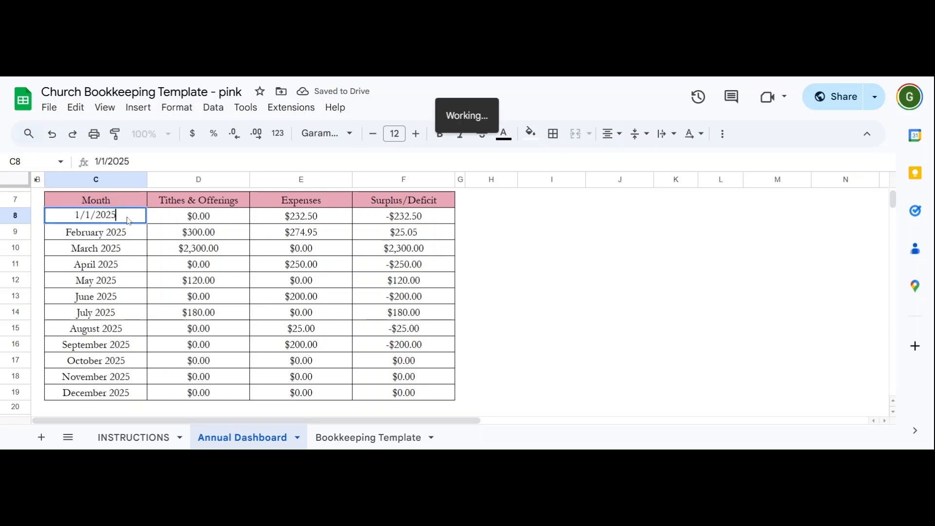
key("shift+Left")
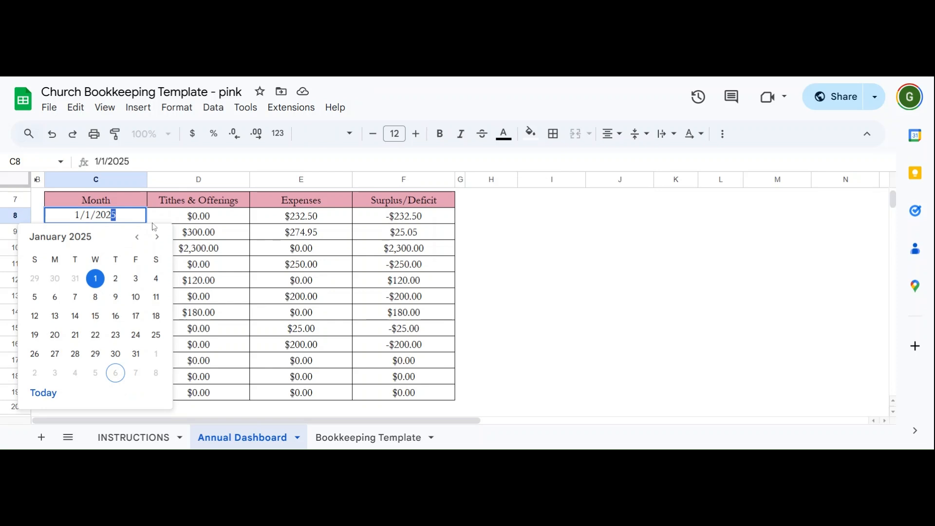
key("BackSpace")
type("7")
key("Return")
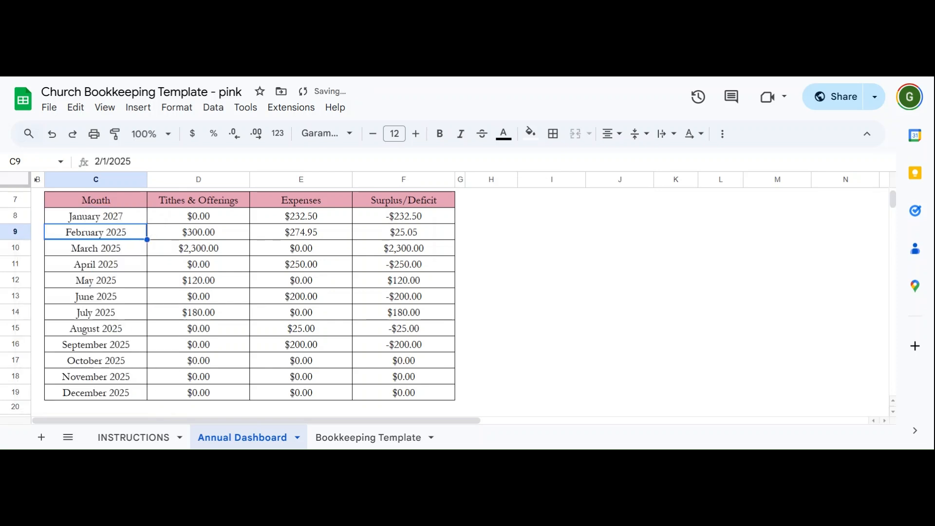
double_click(136, 234)
key("shift+Left")
type("7")
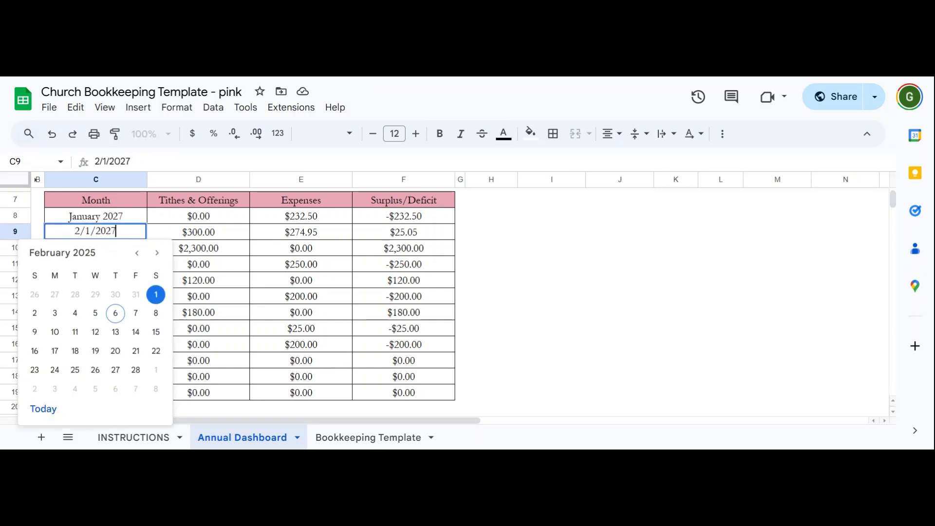
key("Return")
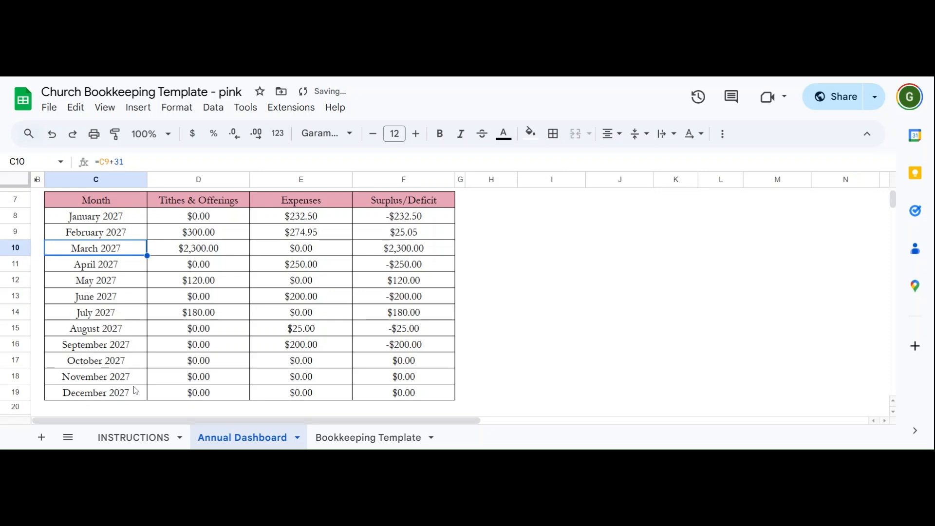
Step: Check the Month column entries for January through April and the month labels on the Tithe vs. Month chart
left_click(124, 237)
left_click(123, 221)
left_click(117, 255)
left_click(116, 263)
left_click(117, 251)
scroll(134, 253, "up", 1)
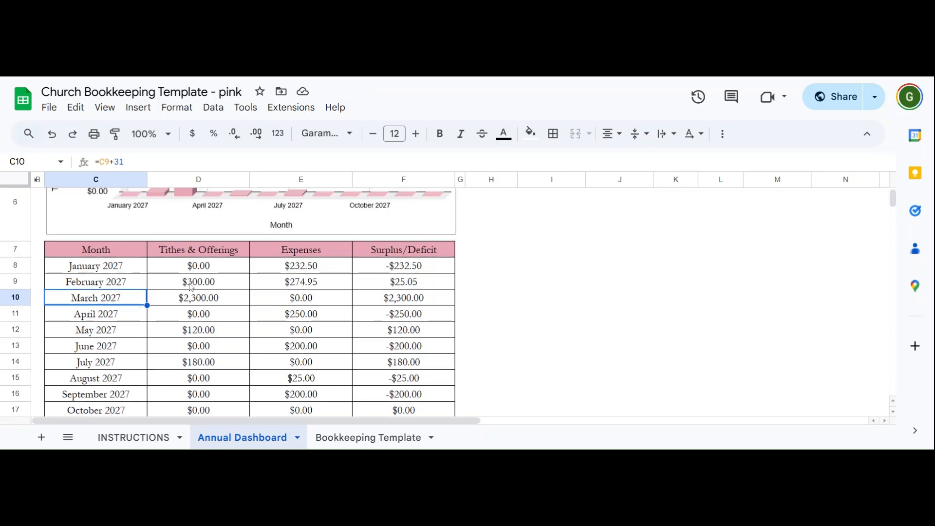
scroll(154, 316, "up", 2)
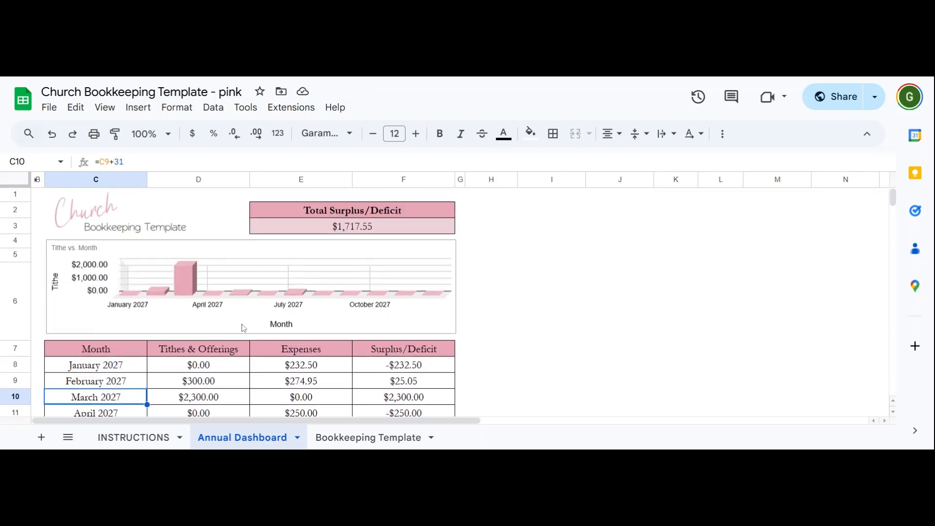
Step: On the Bookkeeping Template sheet, fill the header row from Month to NOTES with light green
left_click(351, 440)
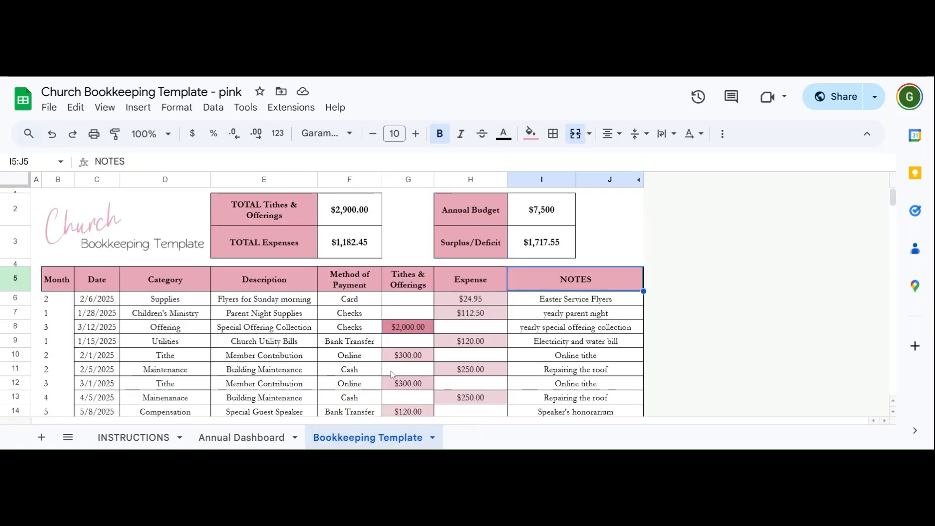
scroll(343, 379, "down", 2)
scroll(344, 379, "up", 2)
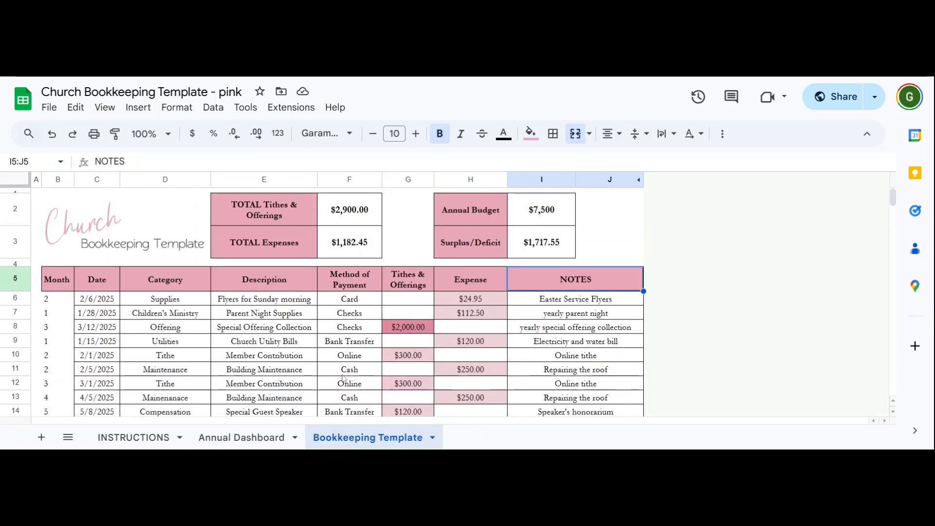
left_click_drag(63, 286, 628, 291)
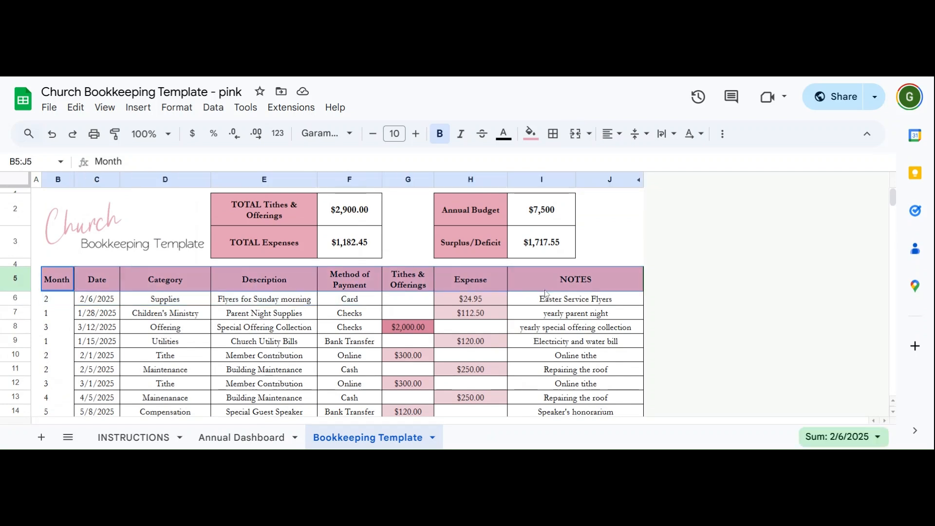
left_click(531, 134)
left_click(540, 358)
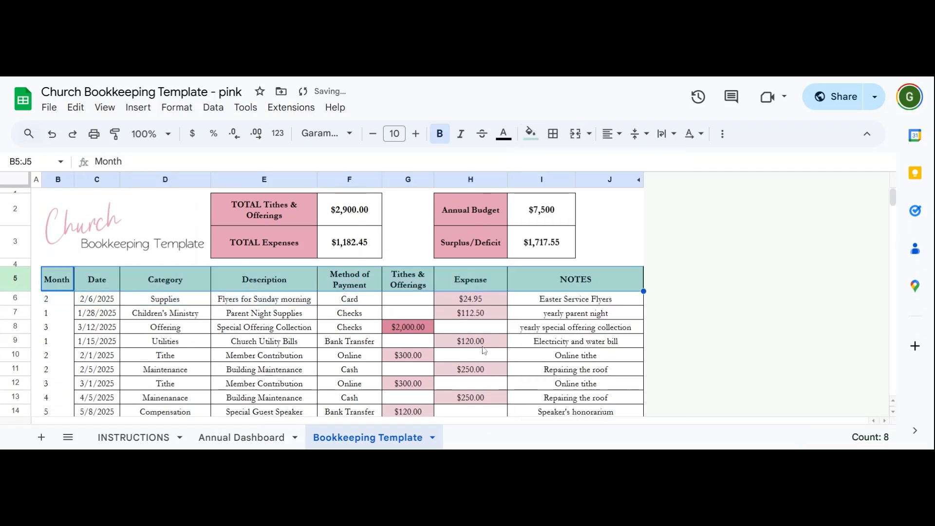
left_click(490, 341)
left_click(381, 326)
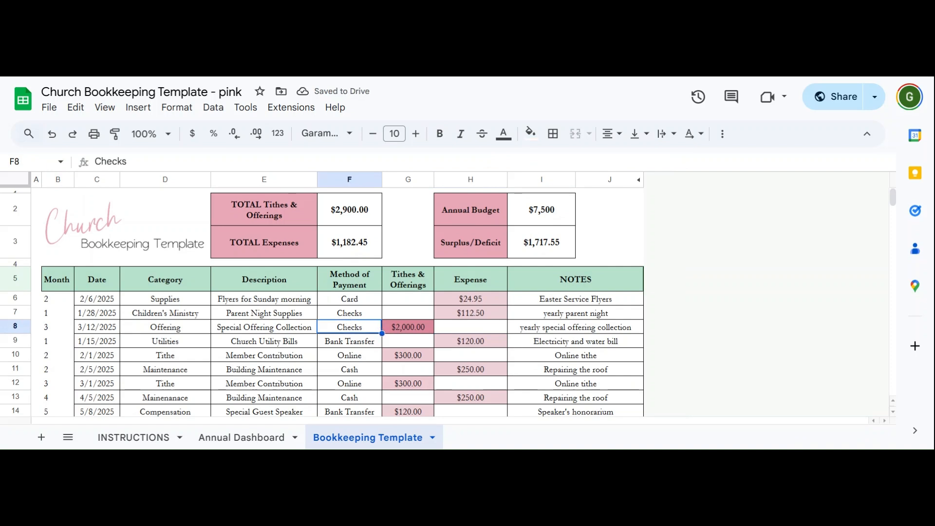
Step: Fill the Annual Budget, Surplus/Deficit, TOTAL Tithes & Offerings and TOTAL Expenses label cells with the same light green
left_click(488, 215)
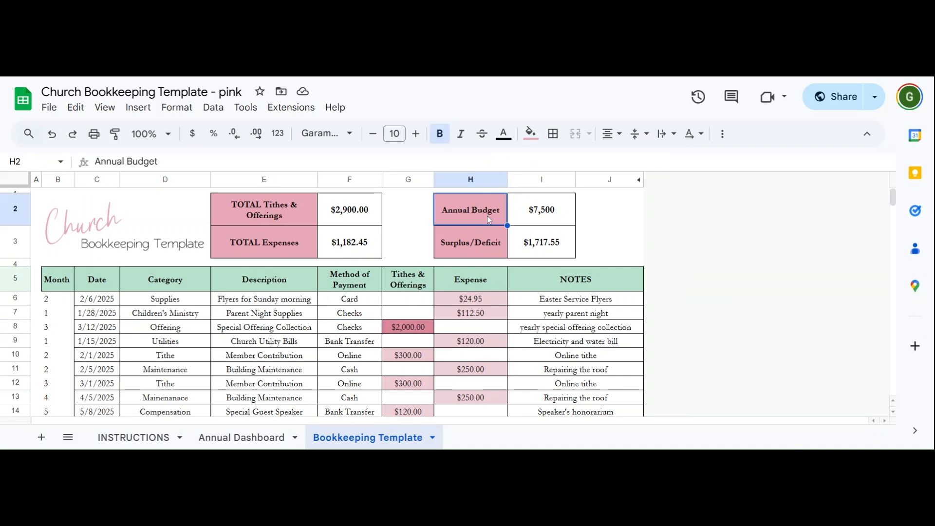
left_click(483, 252, "ctrl")
left_click(283, 212, "ctrl")
left_click(279, 235, "ctrl")
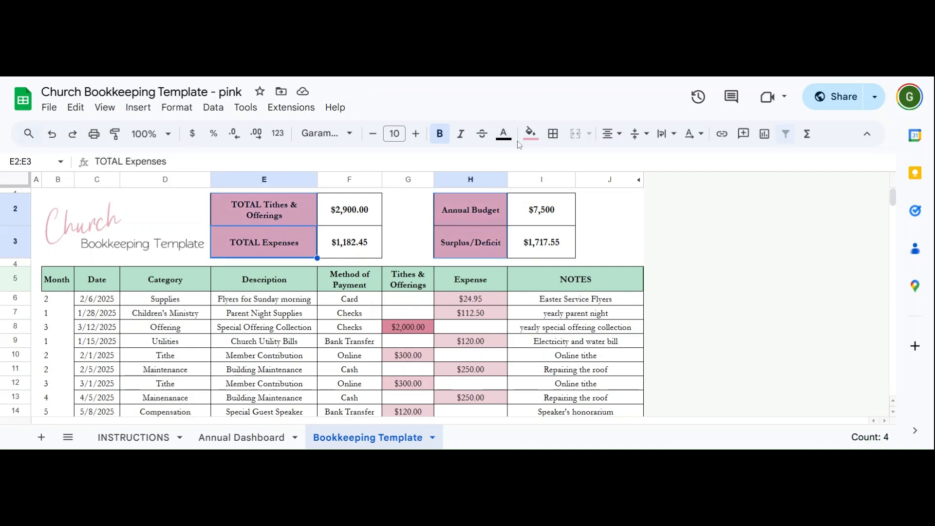
left_click(530, 135)
left_click(535, 359)
left_click(331, 317)
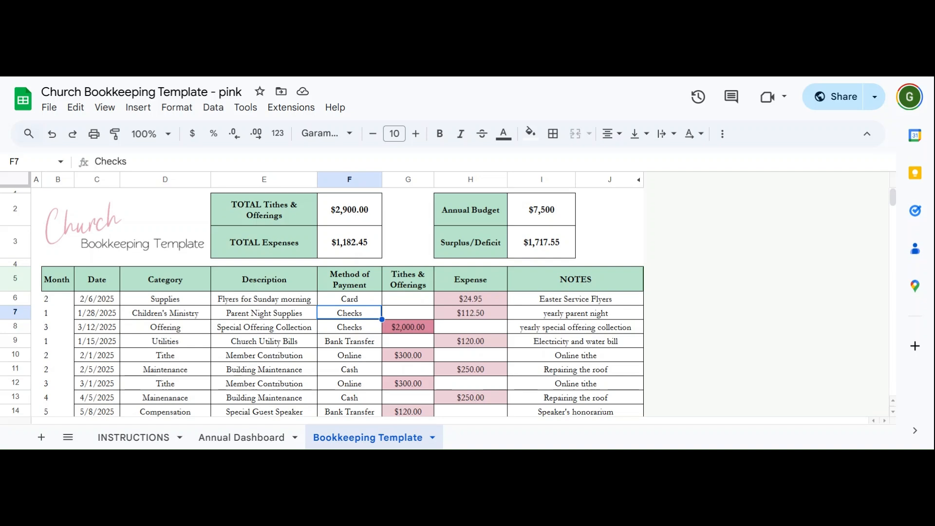
Step: Undo the green fills on the summary labels and the header row
key("ctrl+z")
key("ctrl+z")
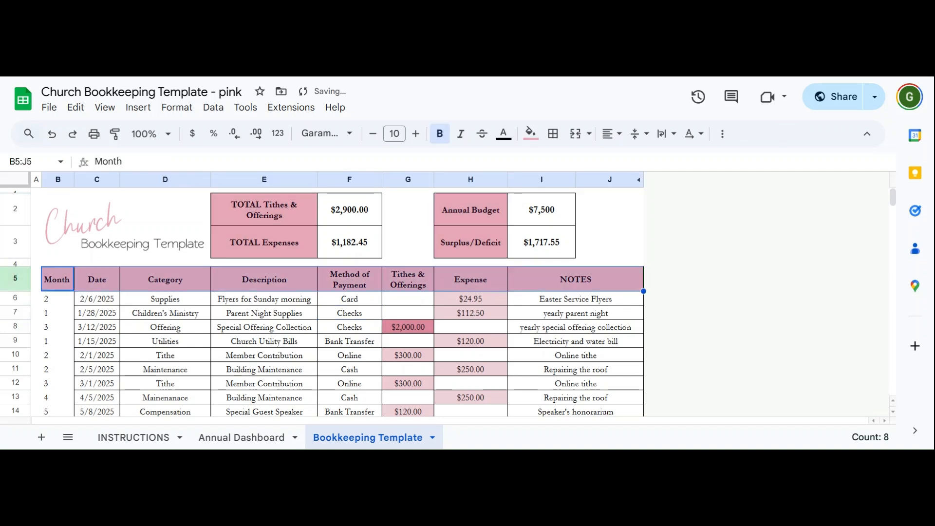